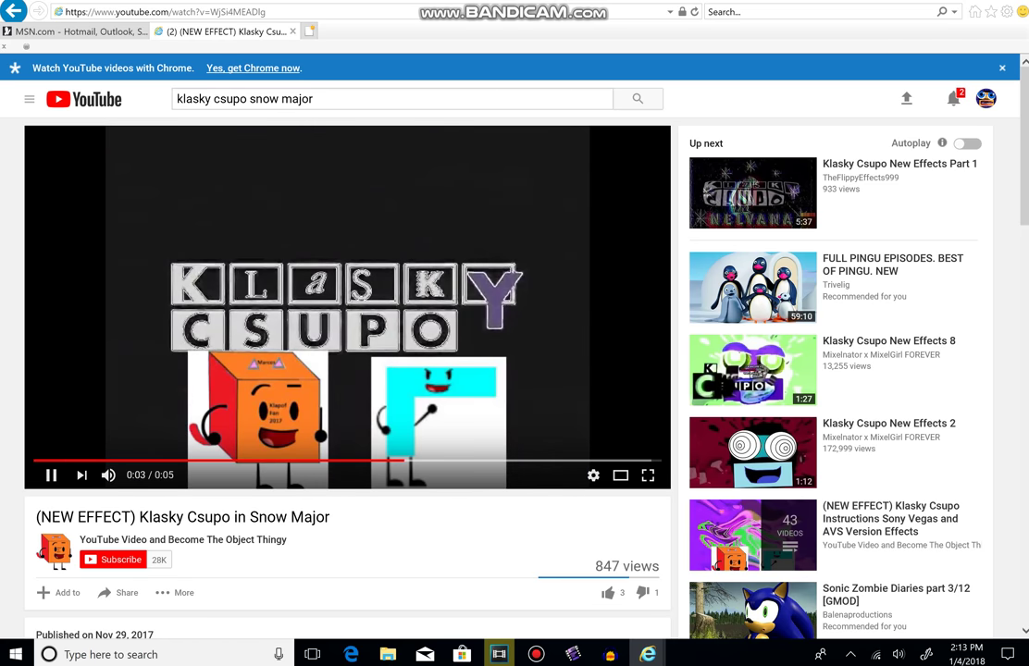
Pause the Snow Major reference video and rewind it to about 0:02
key(space)
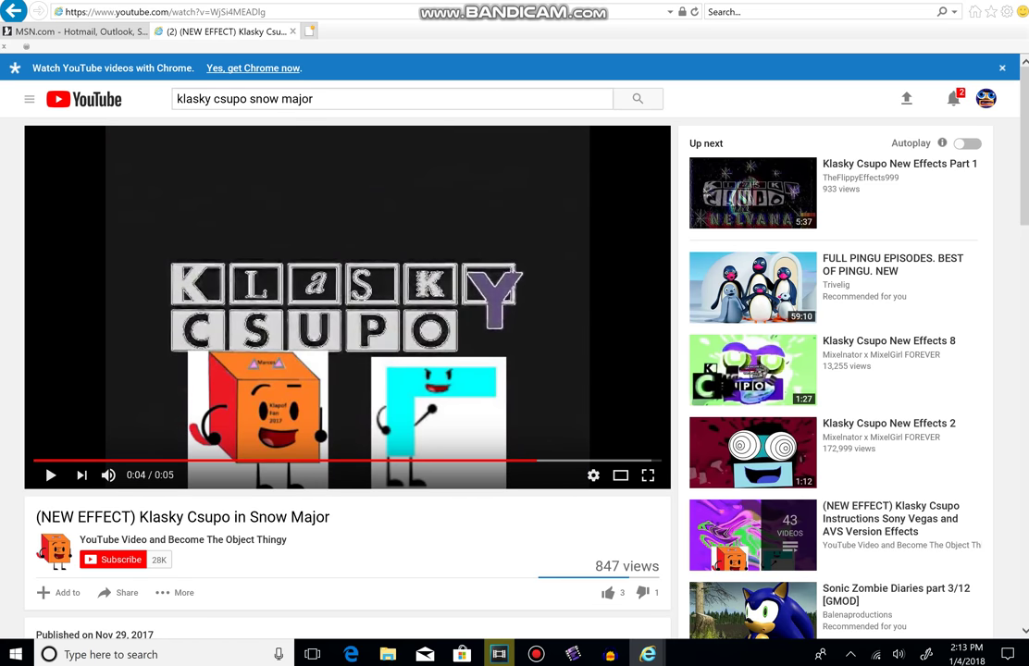
click(266, 460)
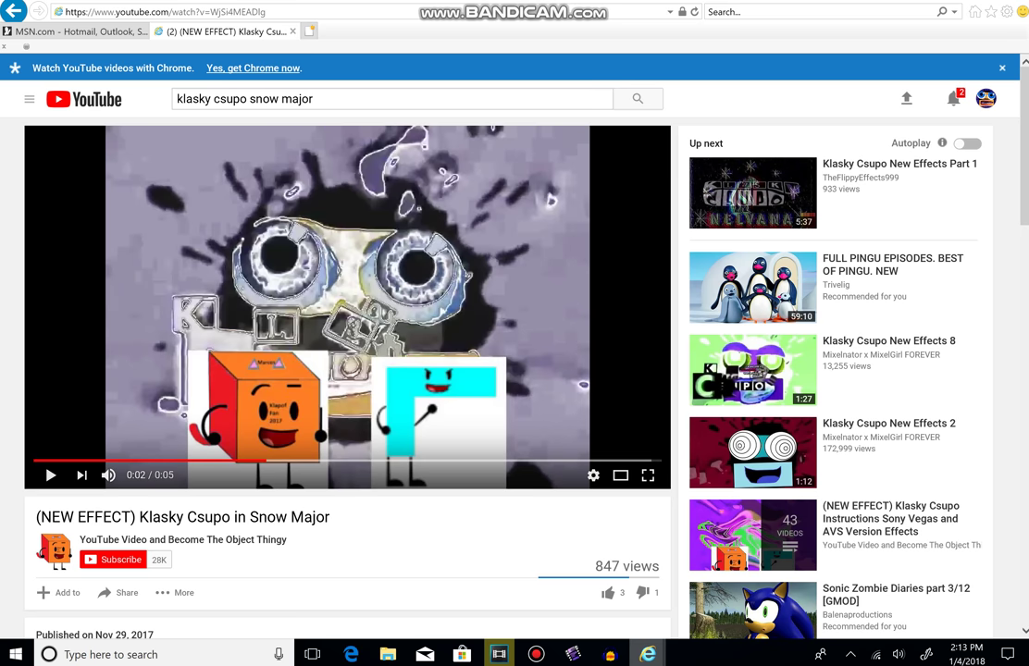
Switch to the untitled Vegas Pro project and place the Klasky Csupo Movie Remake Logo 2009 V2 clip at the start of the third track
mouse_move(573, 654)
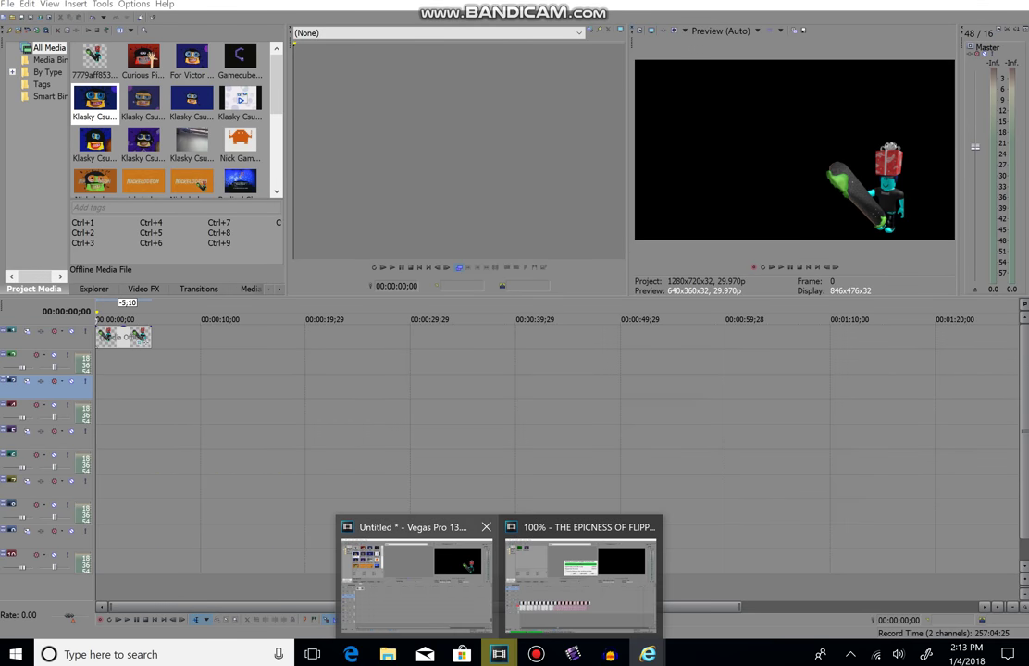
click(416, 578)
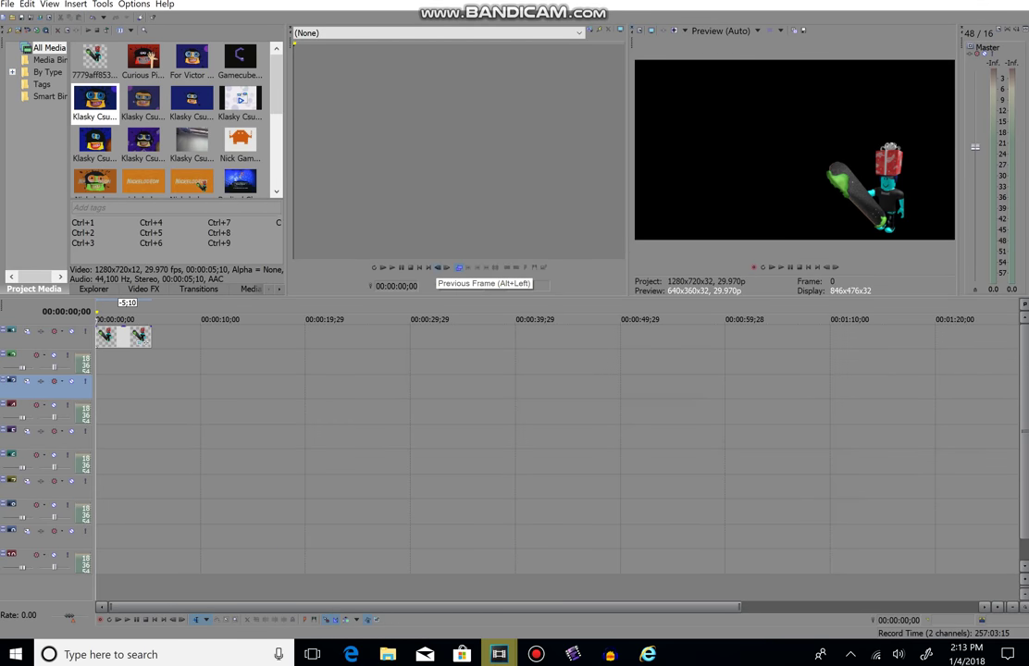
drag(100, 104, 154, 340)
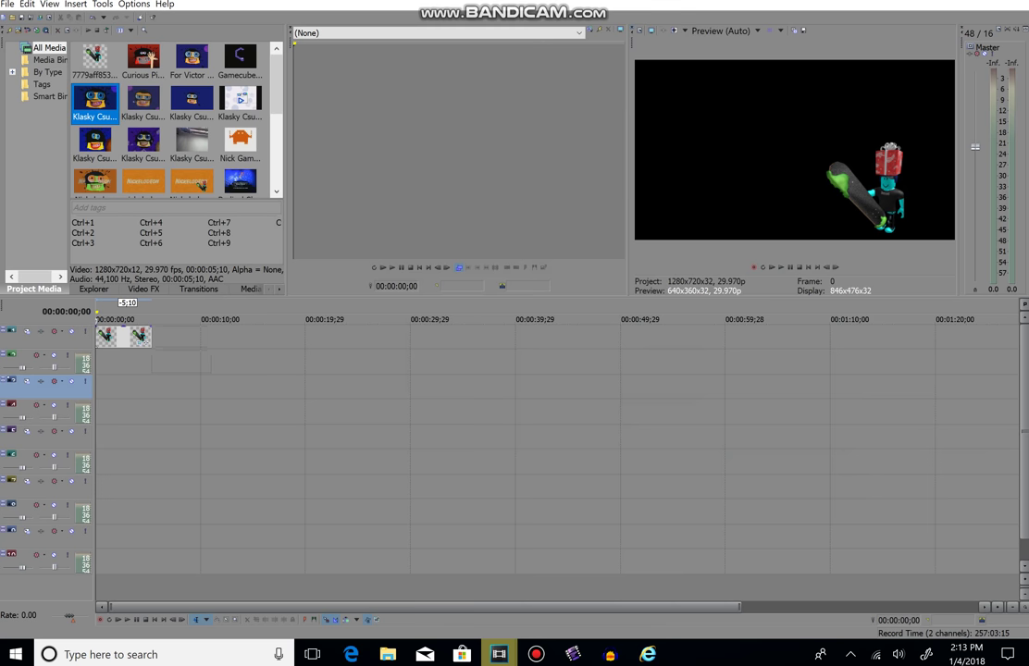
drag(104, 389, 96, 390)
drag(124, 387, 124, 387)
Apply the Gradient Map effect with the Snow Major preset to the Klasky Csupo clip and preview it
click(144, 290)
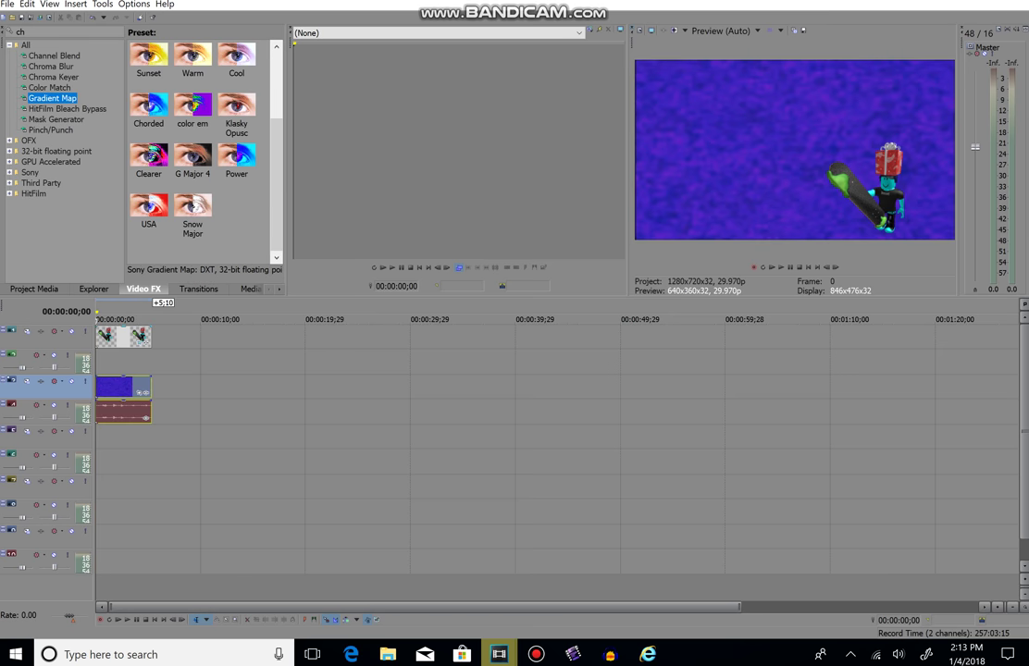
click(193, 210)
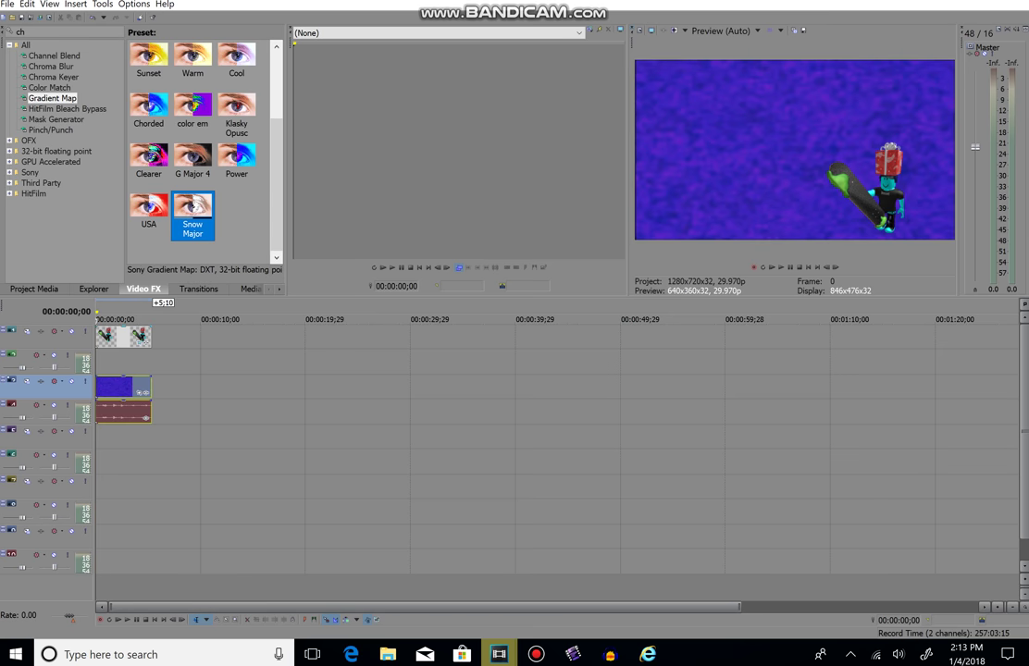
drag(193, 209, 124, 387)
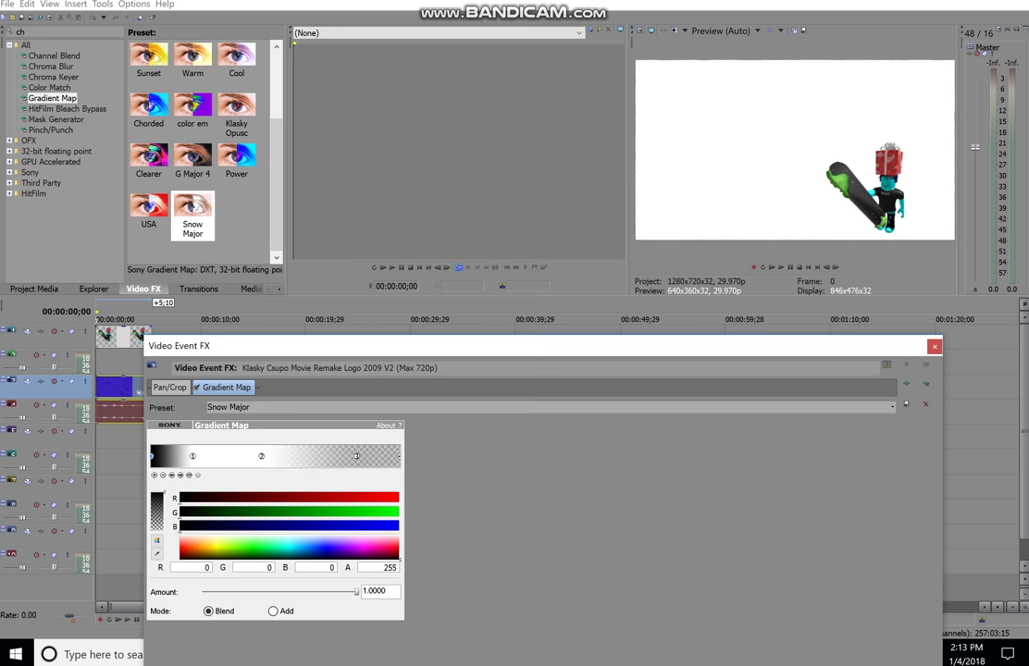
click(935, 347)
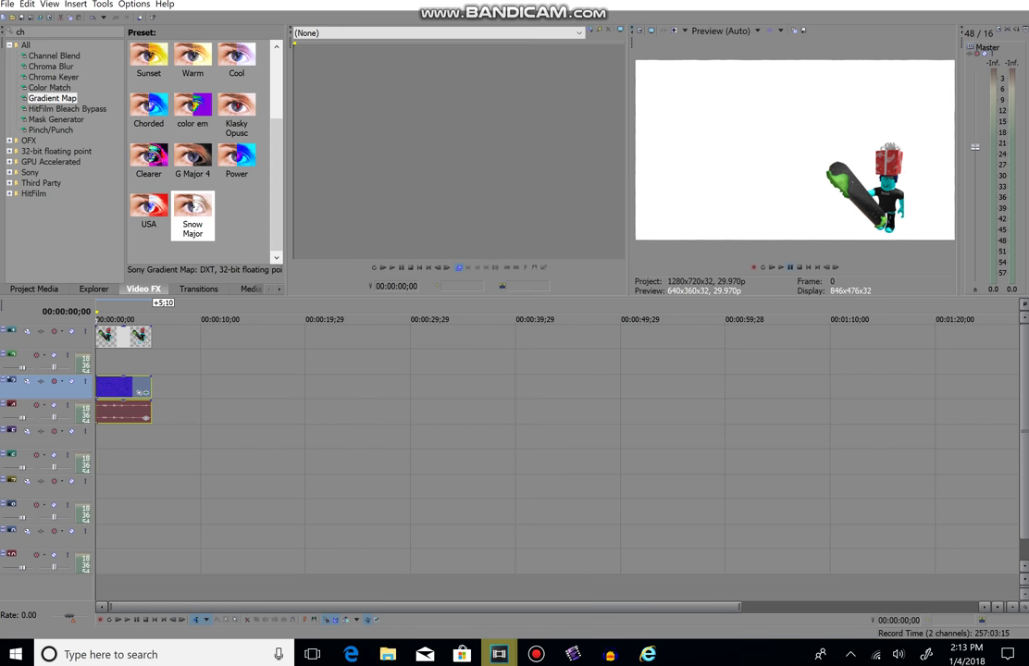
key(space)
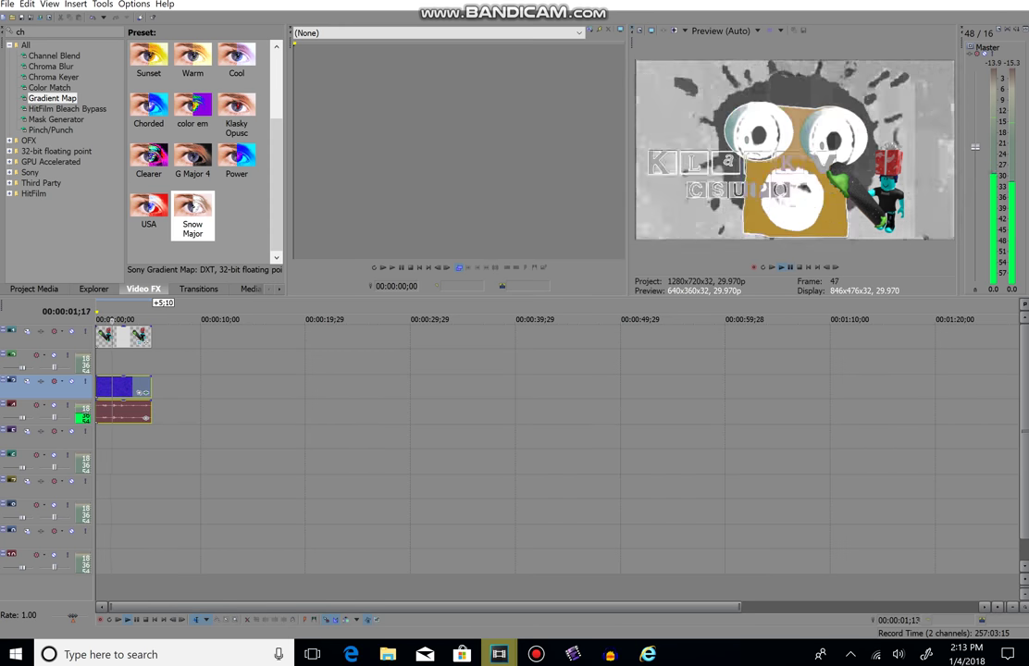
key(Return)
Add the Sony Pitch Shift plug-in to the Klasky Csupo clip's audio event
right_click(118, 413)
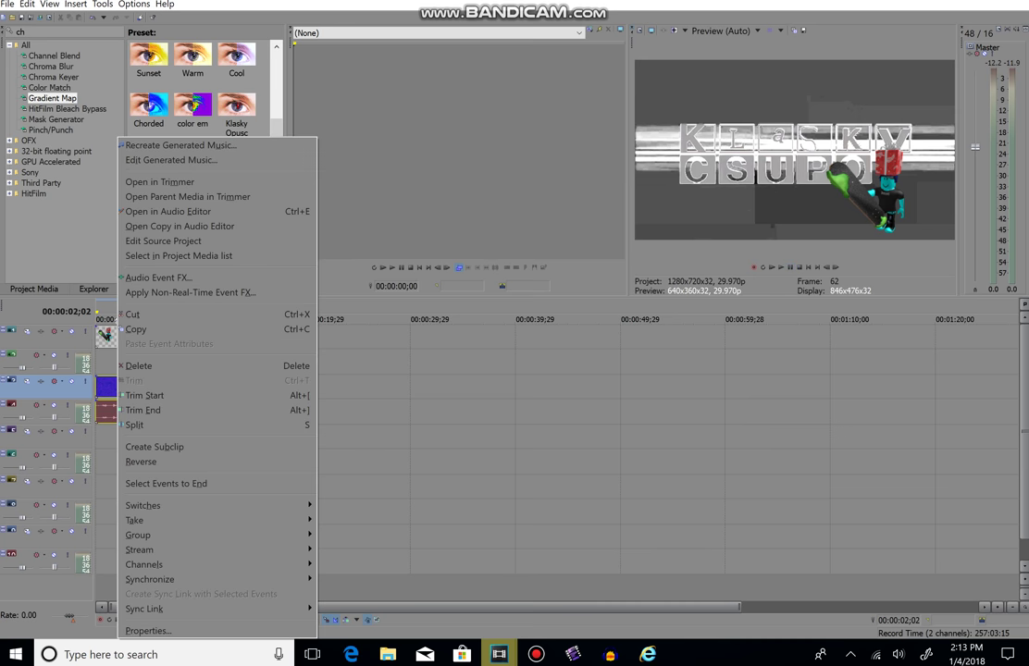
click(158, 278)
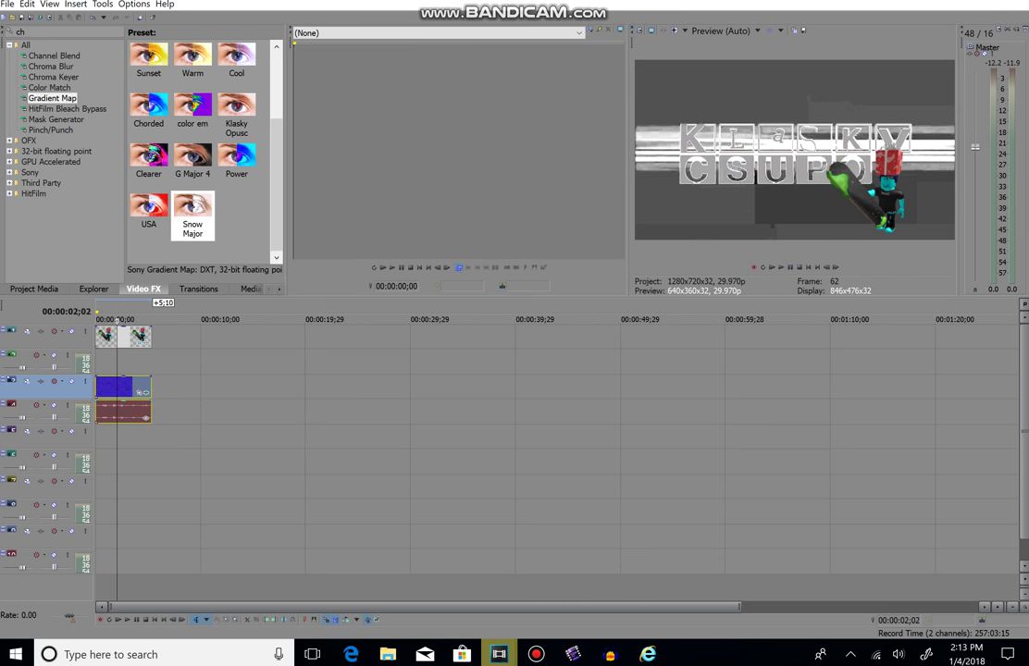
click(113, 319)
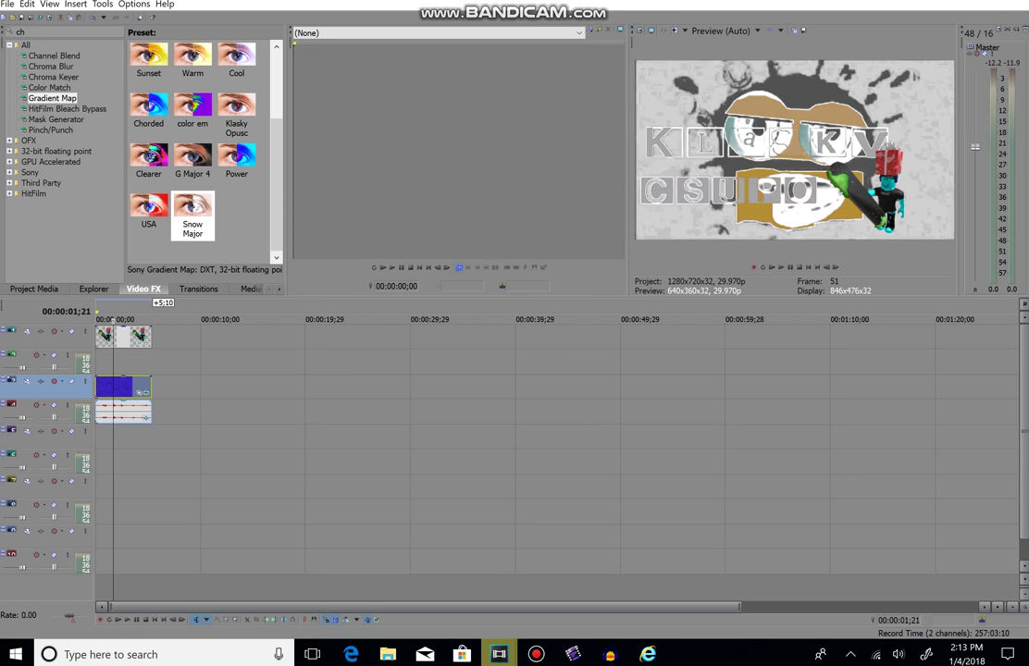
click(146, 418)
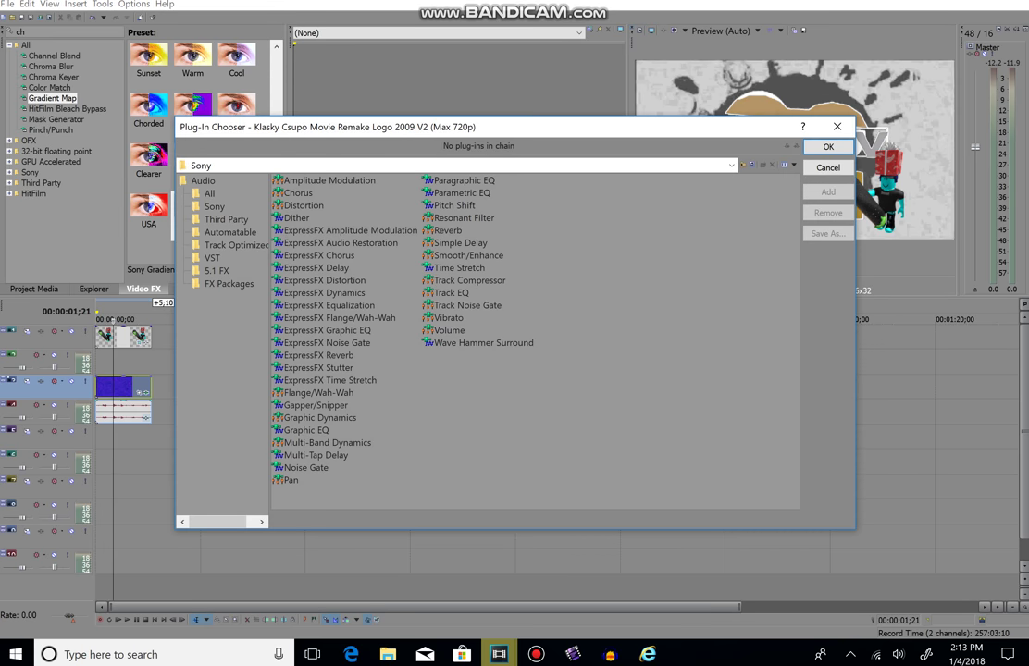
double_click(455, 205)
click(828, 147)
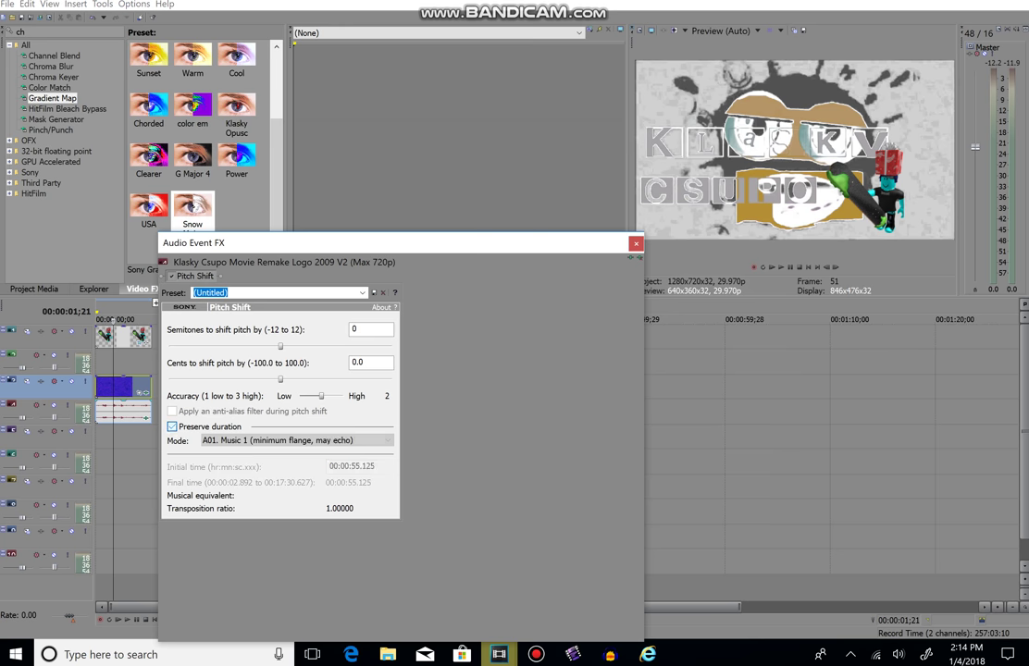
Set the Pitch Shift to preserve duration, mode A17 Drums, unpitched (minimum echo), and 4 semitones
click(172, 427)
click(297, 440)
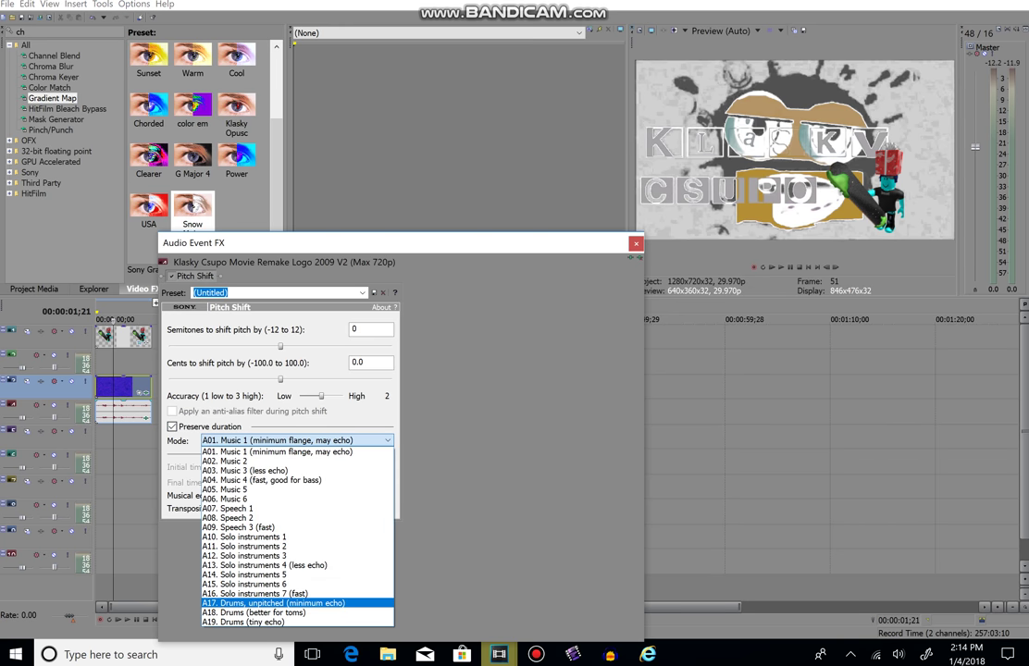
click(274, 604)
drag(280, 346, 318, 346)
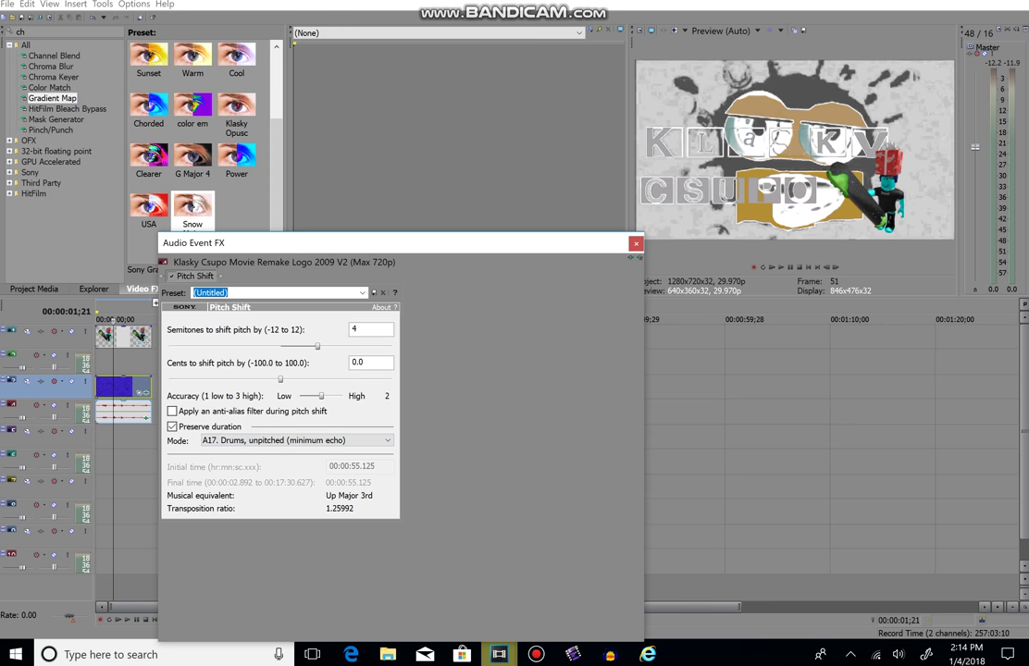
click(636, 244)
Play back the timeline to check the pitch-shifted audio
key(space)
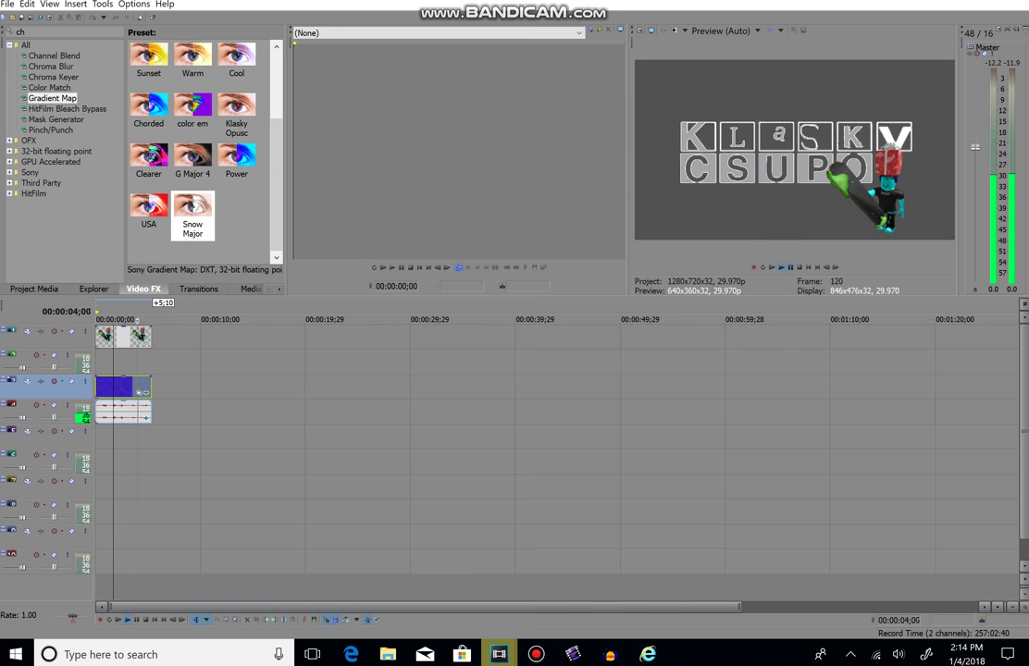
key(Return)
click(114, 387)
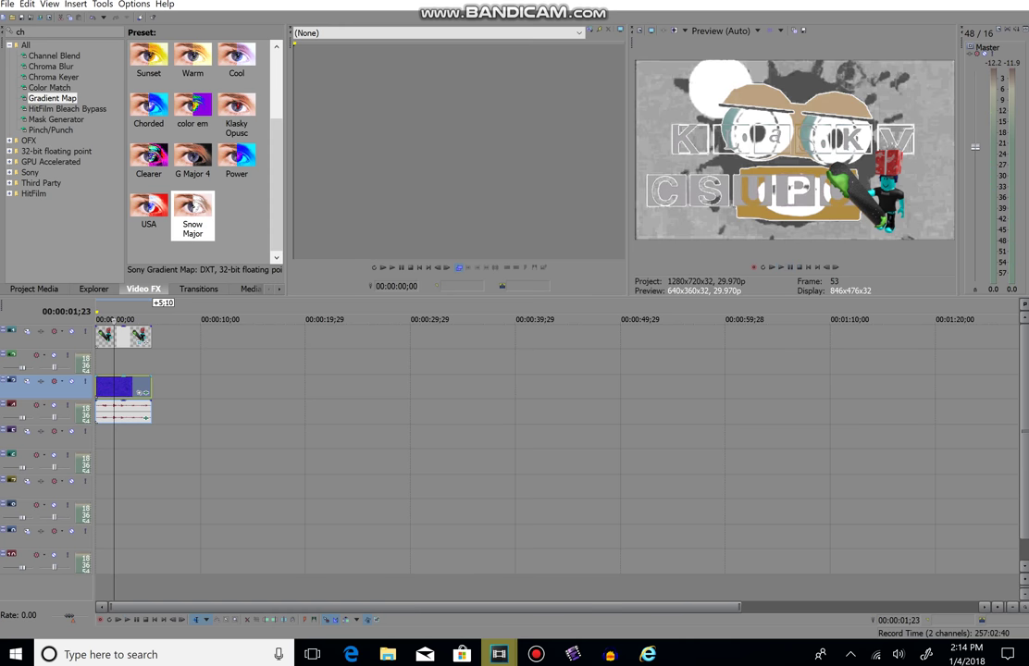
Place a second copy of the Klasky Csupo clip at the start of the tracks below and add Pitch Shift to its audio
click(34, 288)
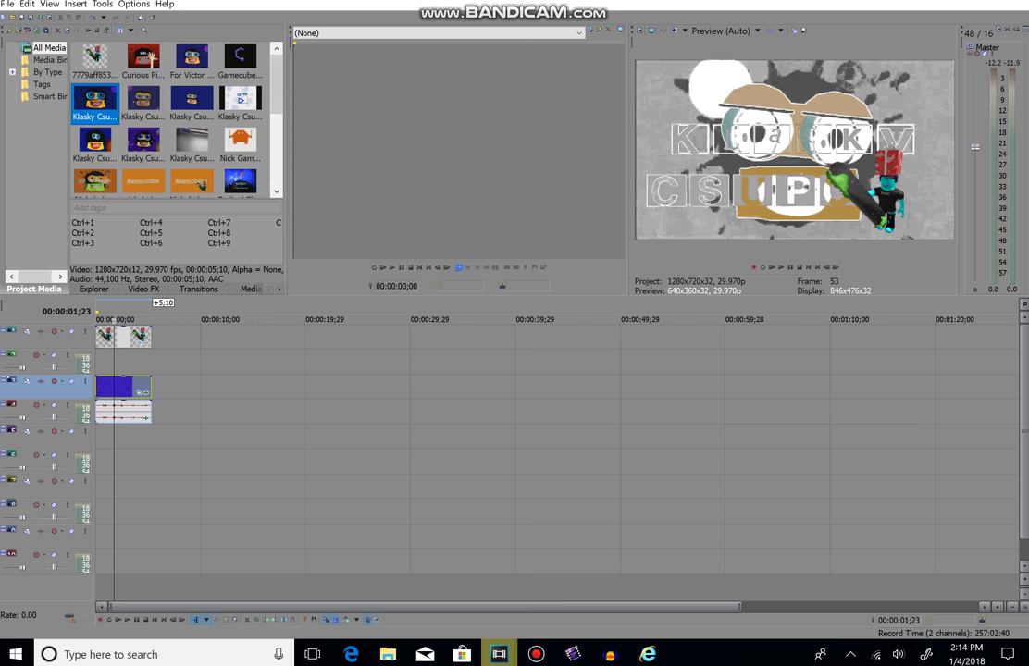
drag(96, 104, 99, 437)
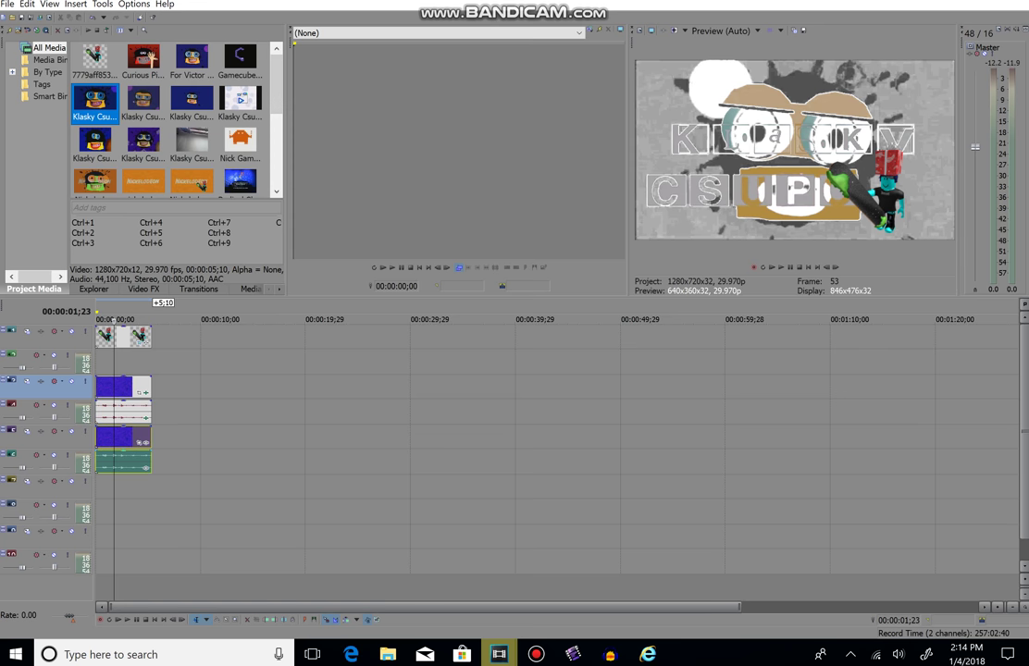
click(145, 468)
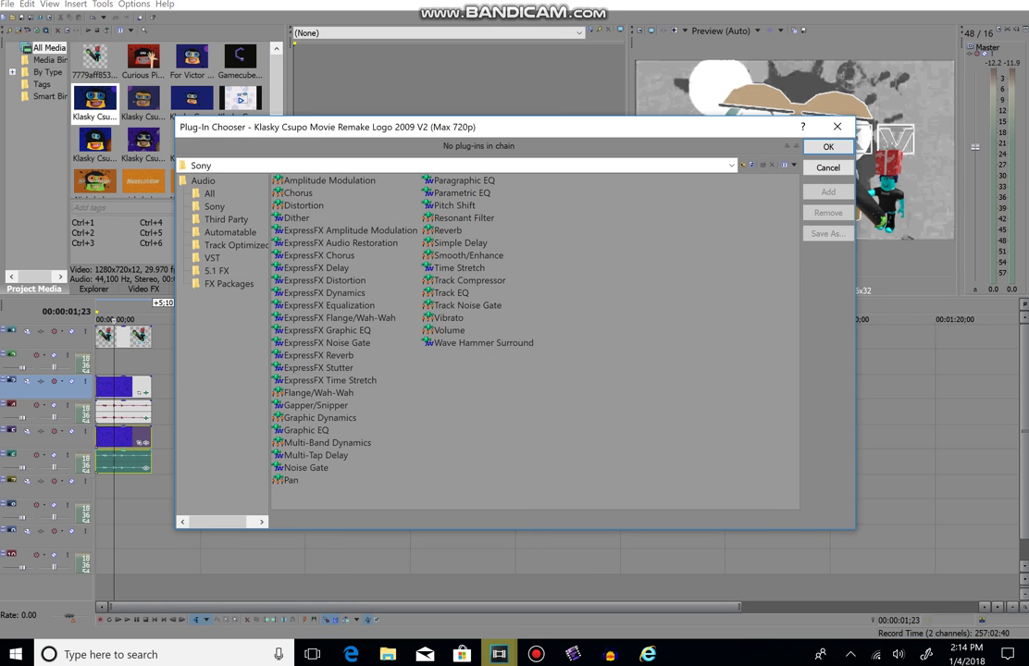
double_click(455, 206)
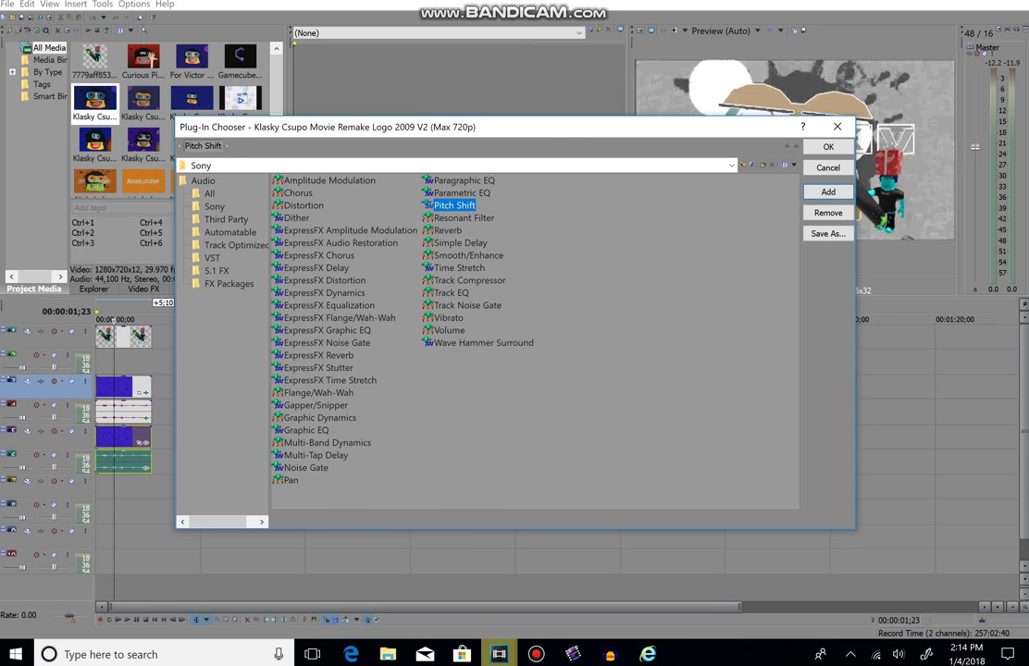
click(828, 147)
Set the second copy's Pitch Shift to preserve duration, 6 semitones, and mode A17 Drums, unpitched (minimum echo)
click(172, 426)
drag(280, 347, 336, 346)
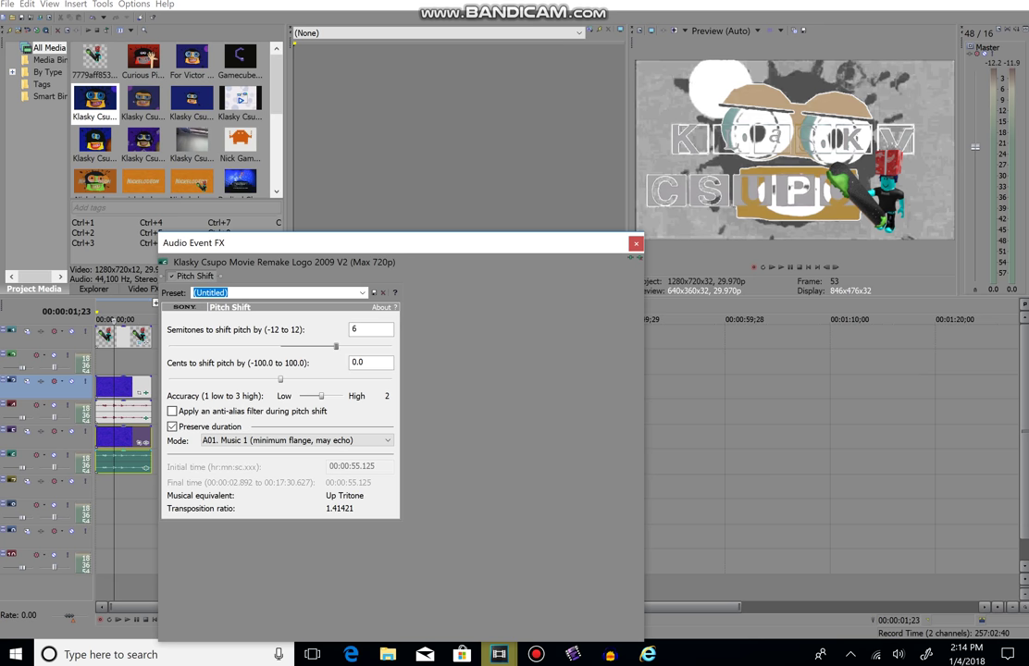
click(97, 320)
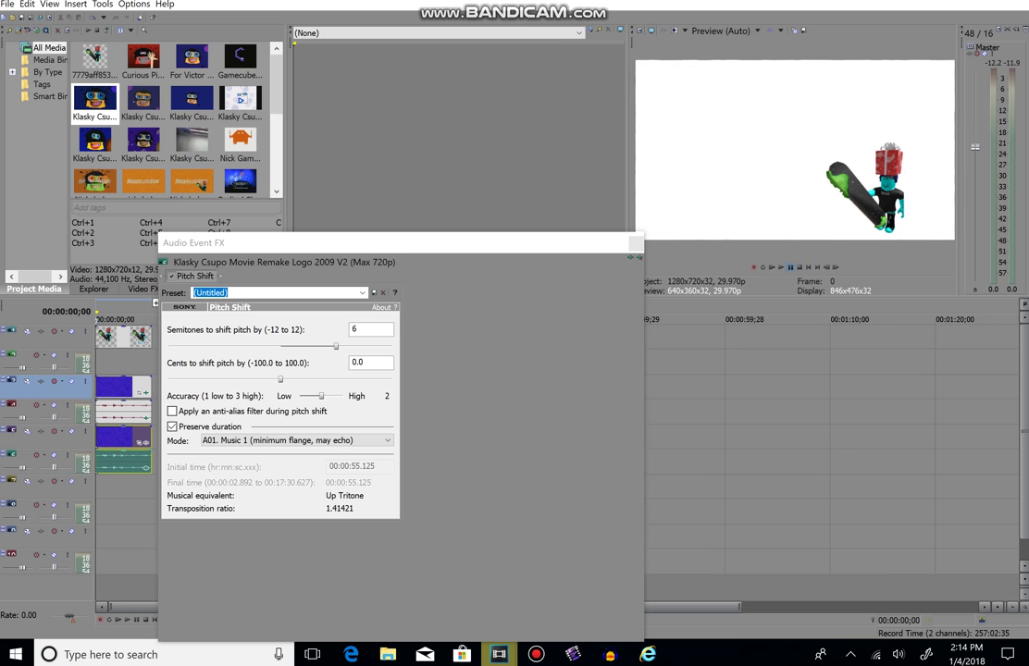
key(space)
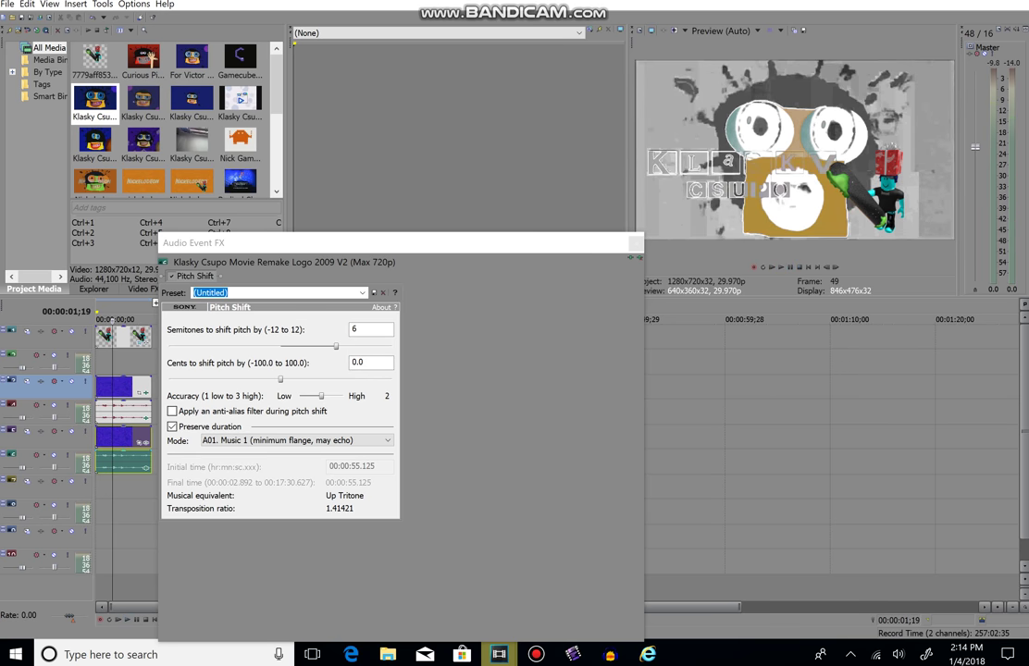
click(297, 441)
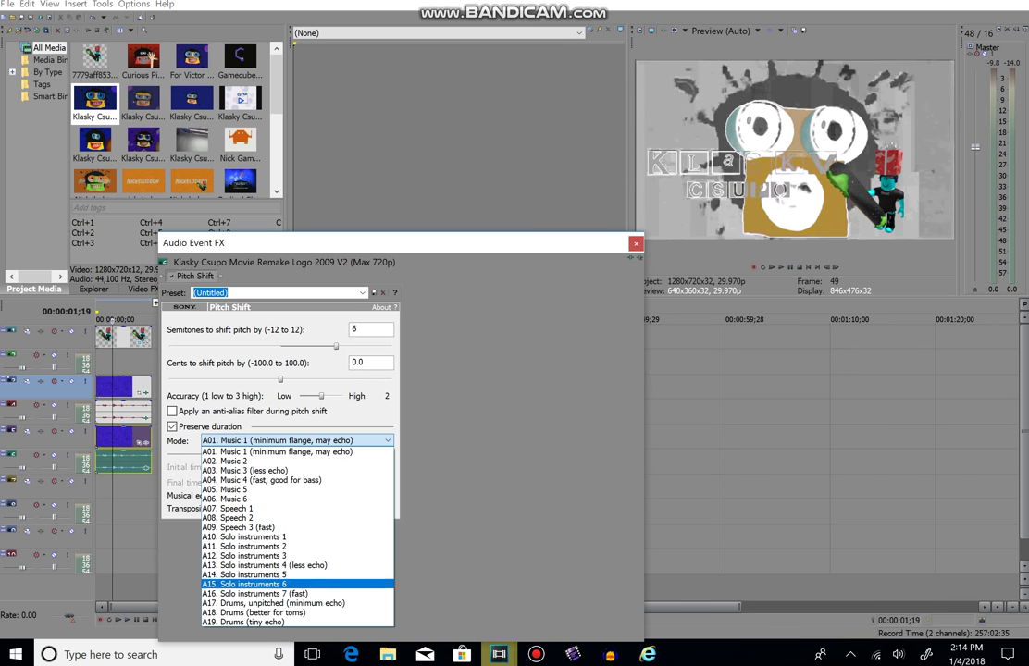
key(Return)
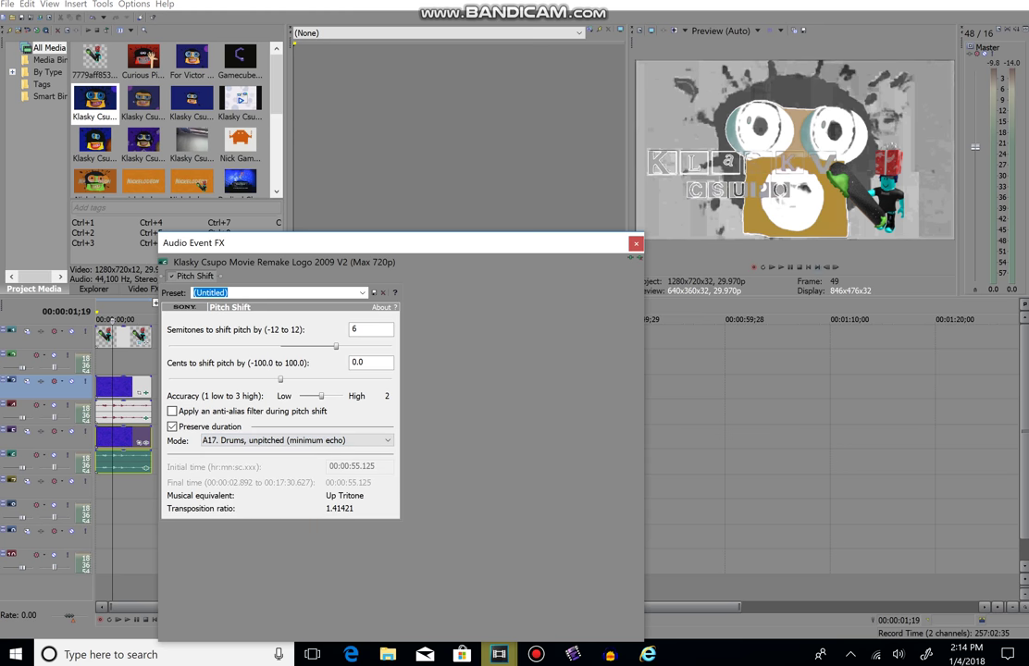
Play back both layered audio events and raise the second copy's semitone shift slightly
key(space)
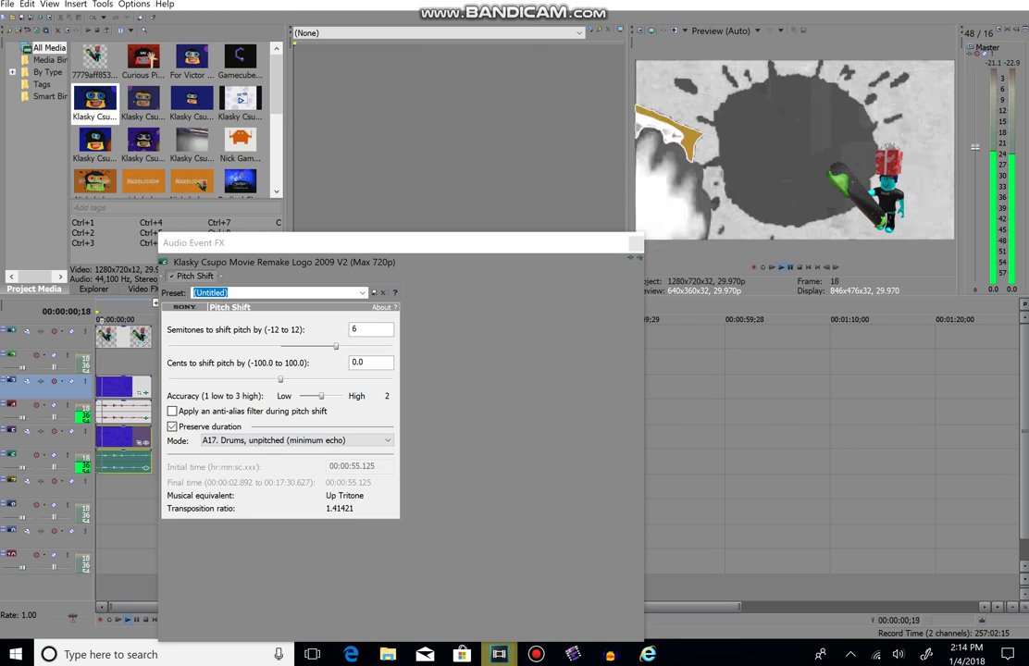
key(space)
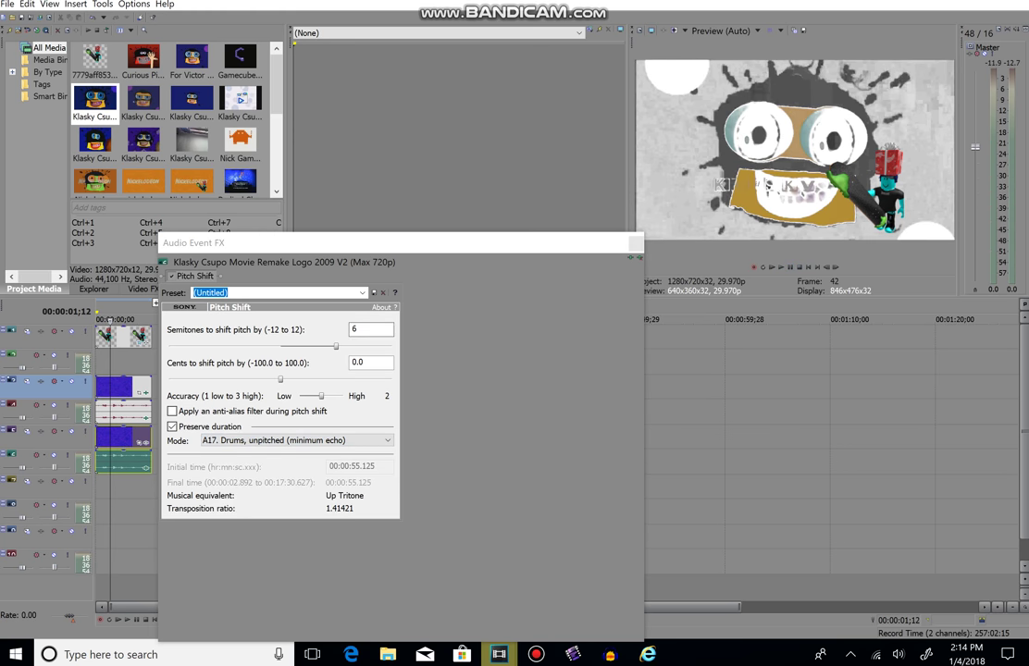
click(398, 244)
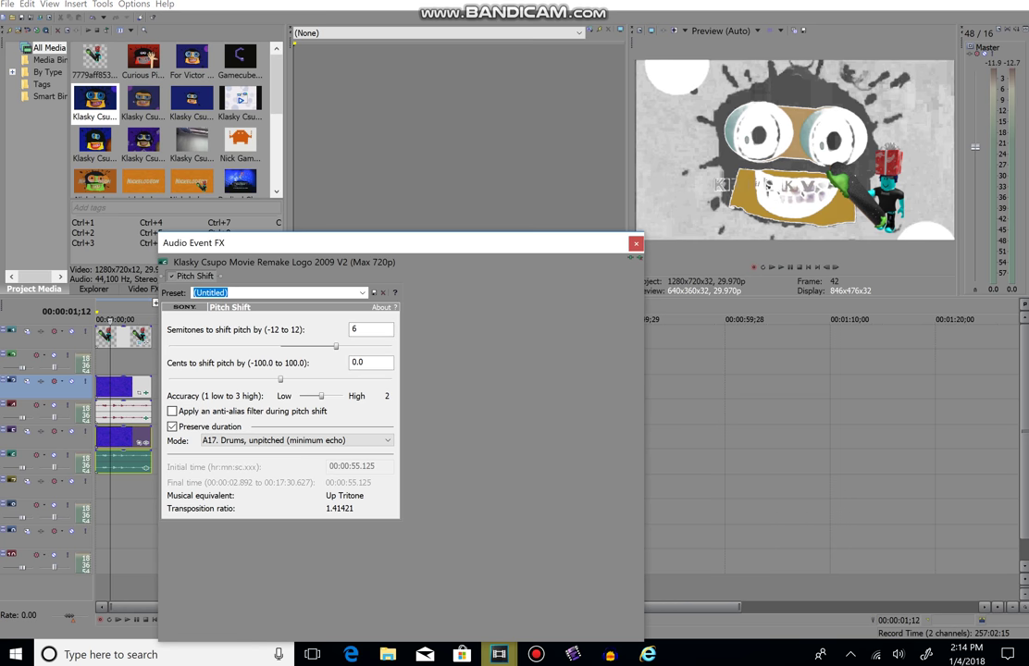
drag(336, 346, 345, 346)
Switch to the Snow Major reference video in Internet Explorer and replay it from about 0:01 to compare the sound
click(648, 655)
click(729, 588)
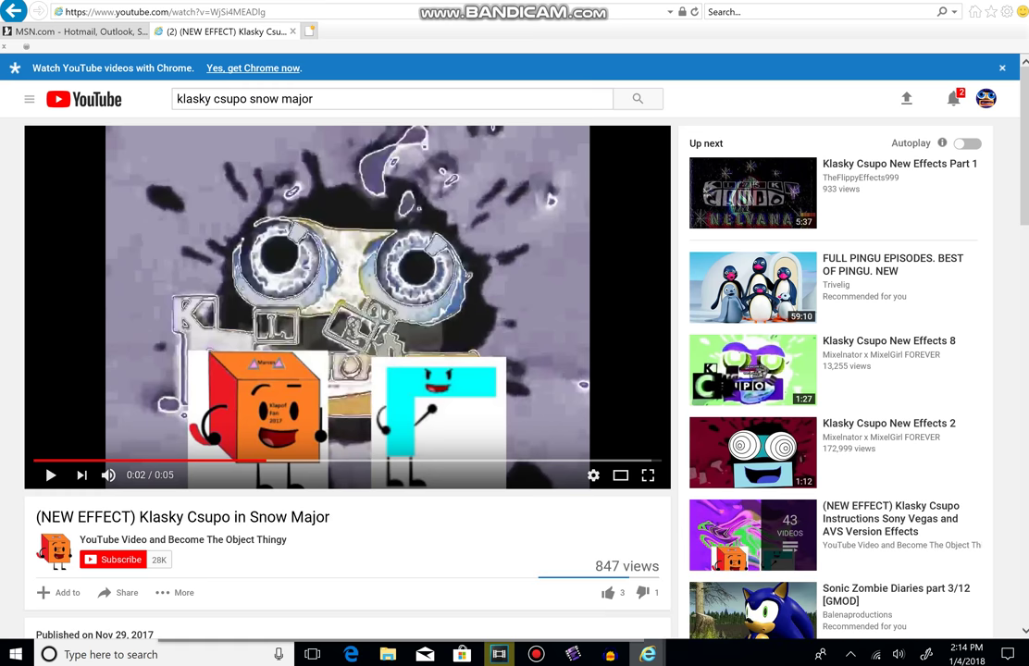
key(space)
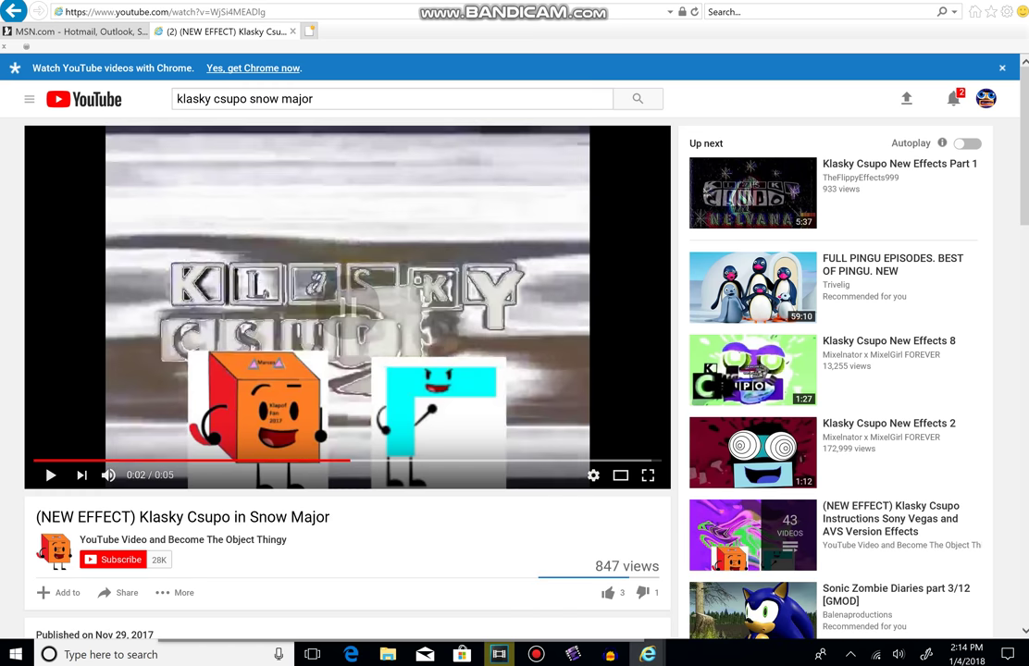
click(203, 460)
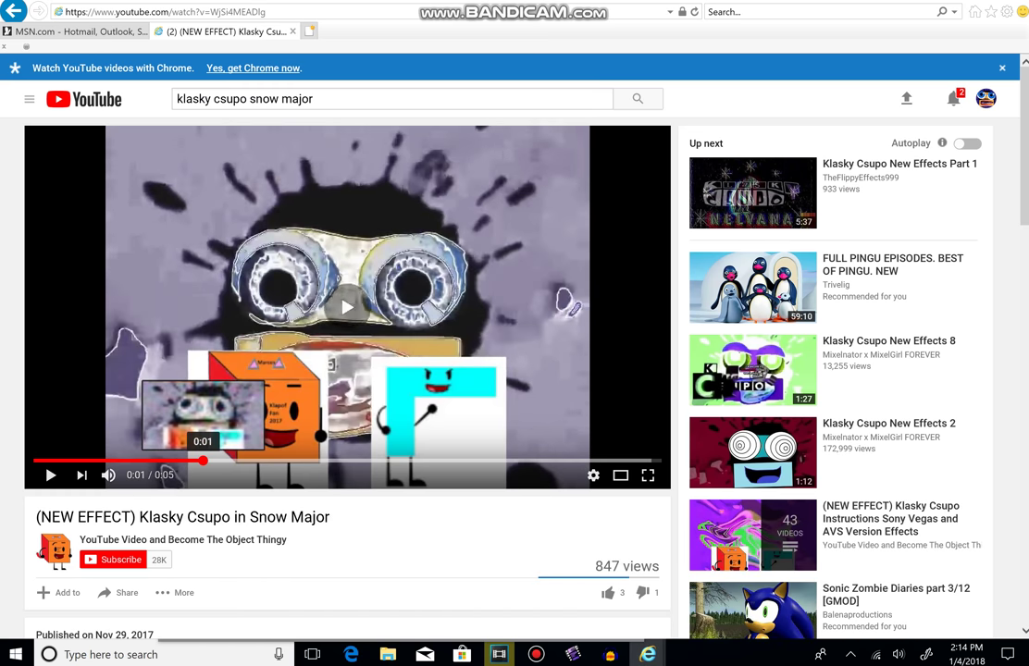
key(space)
key(space)
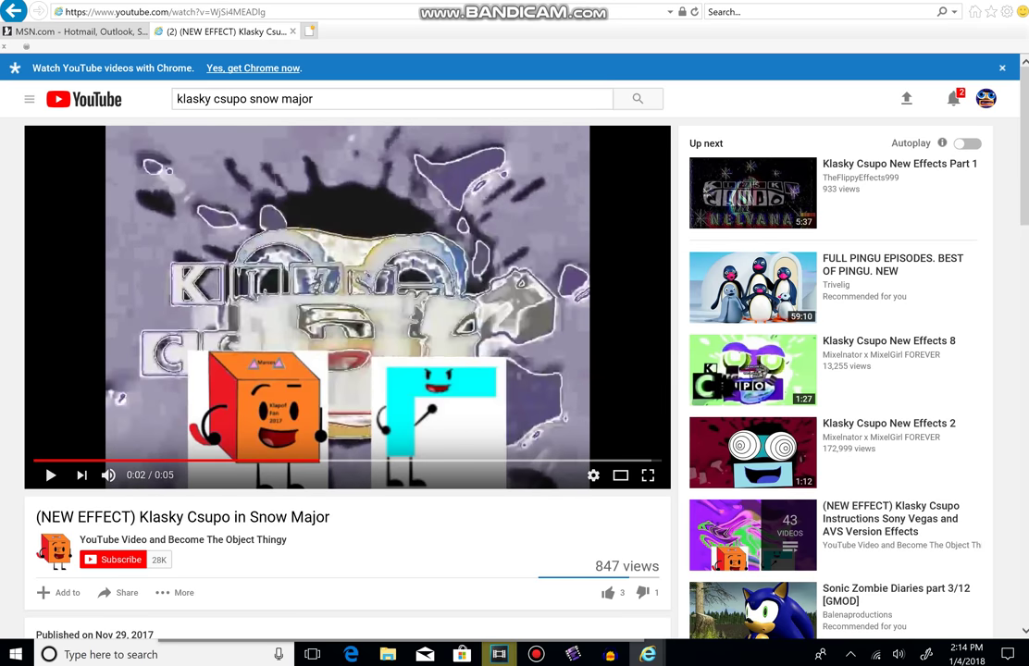
Switch back to Vegas Pro, set the second copy's Pitch Shift to 8 semitones, and play the mix from the start
mouse_move(499, 655)
click(421, 574)
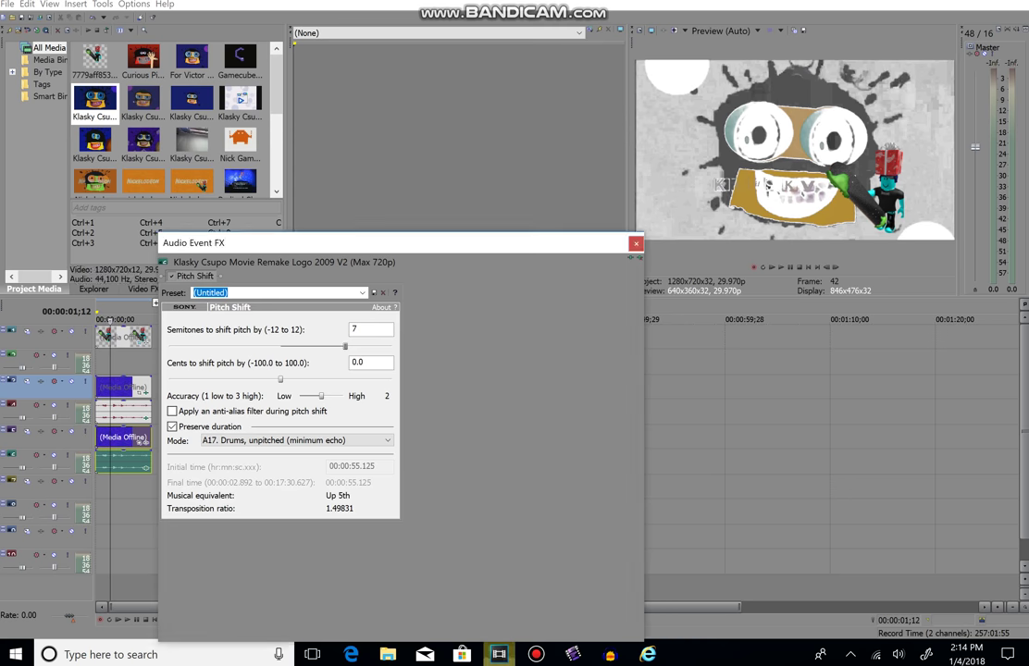
mouse_move(345, 346)
mouse_down()
mouse_move(364, 346)
mouse_move(346, 346)
mouse_move(364, 346)
mouse_move(354, 346)
mouse_up()
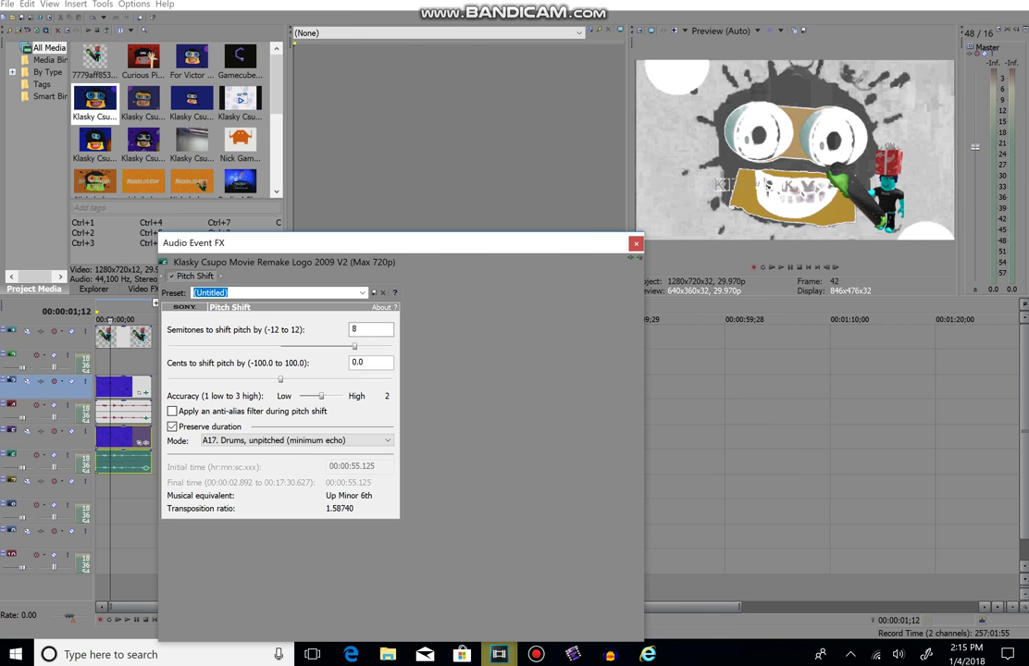
click(808, 268)
key(space)
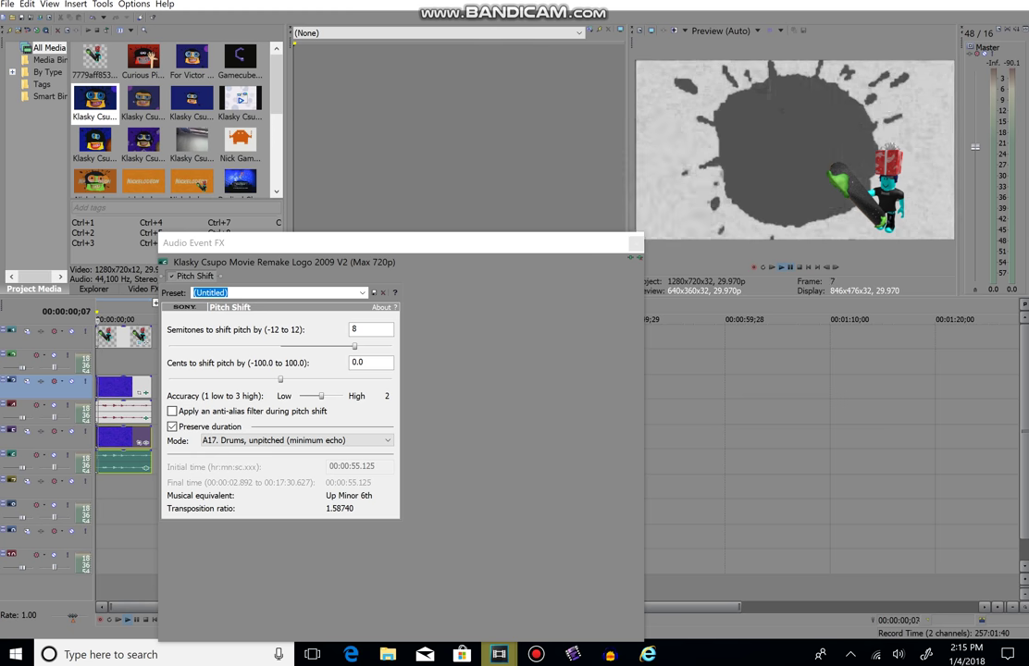
key(Return)
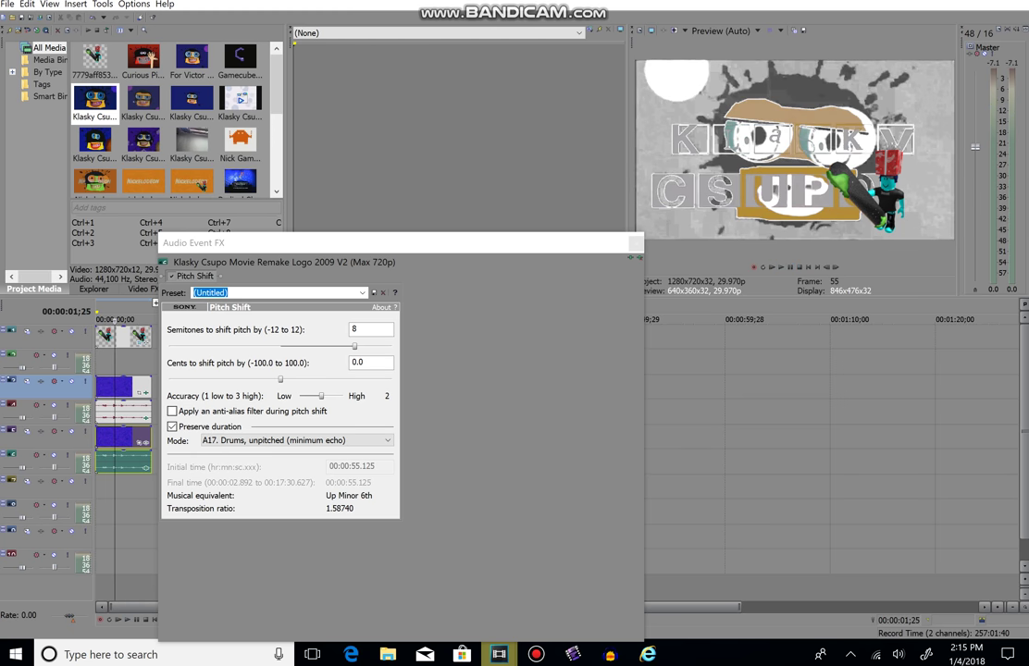
Try the second copy's Pitch Shift at 9 semitones and listen to the mix from the start
drag(355, 346, 363, 346)
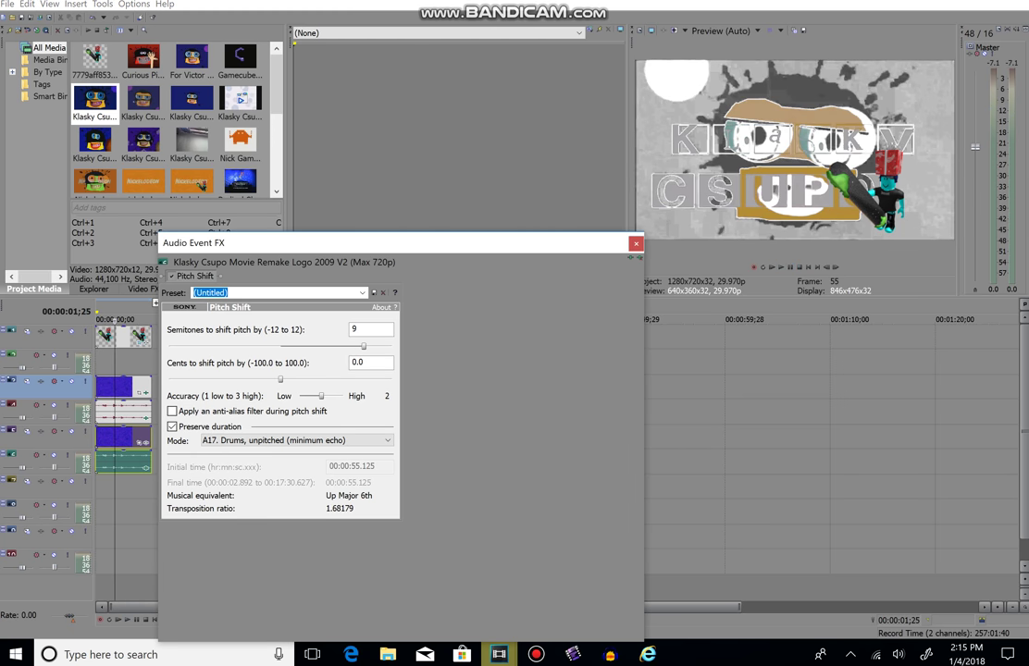
click(808, 267)
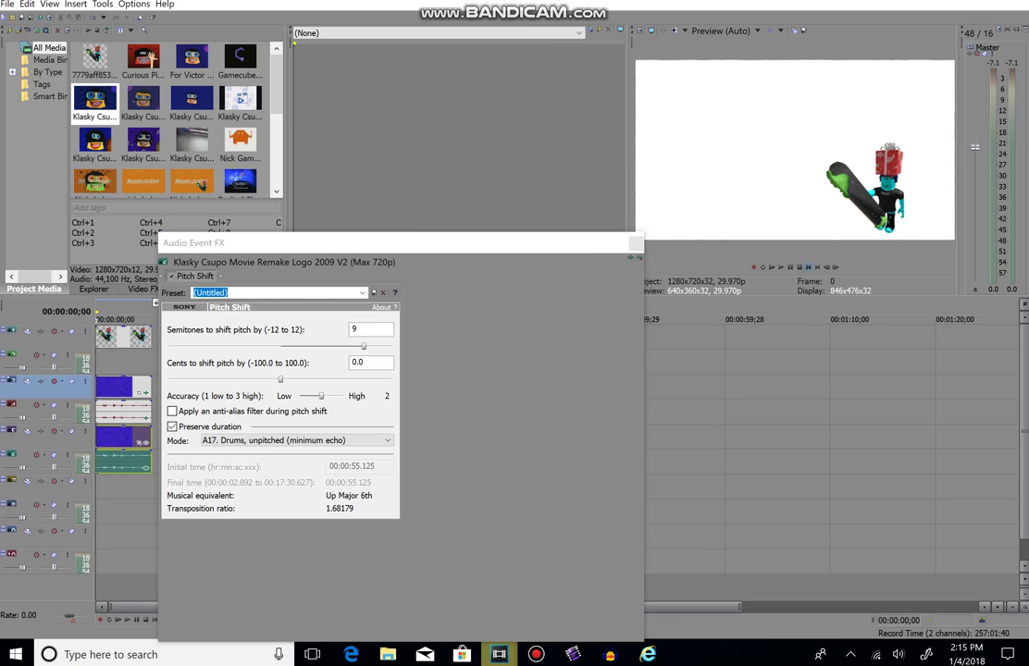
key(space)
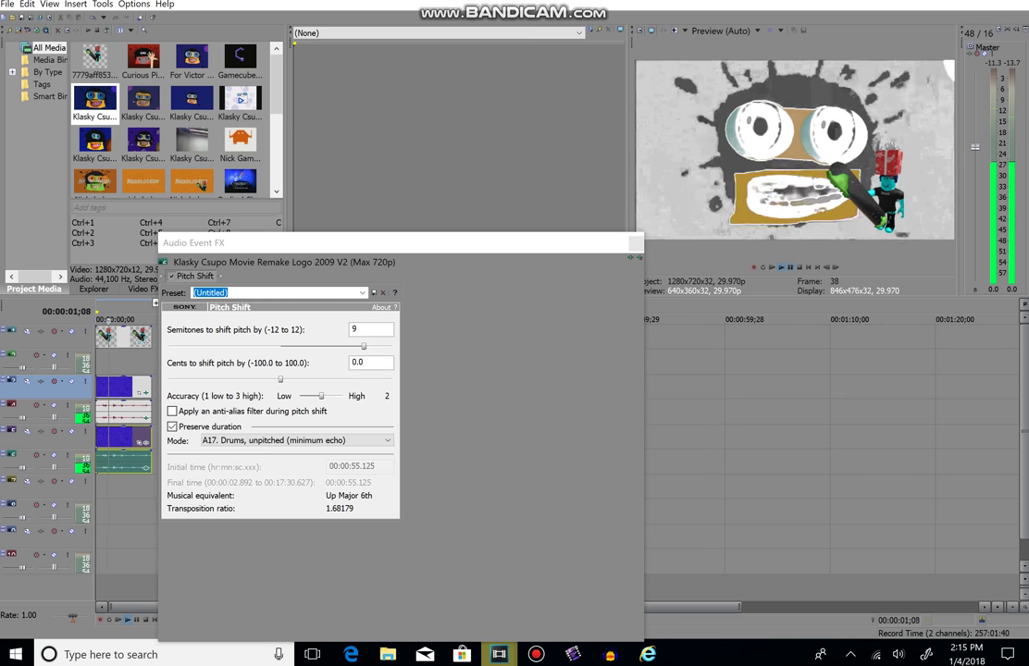
key(Return)
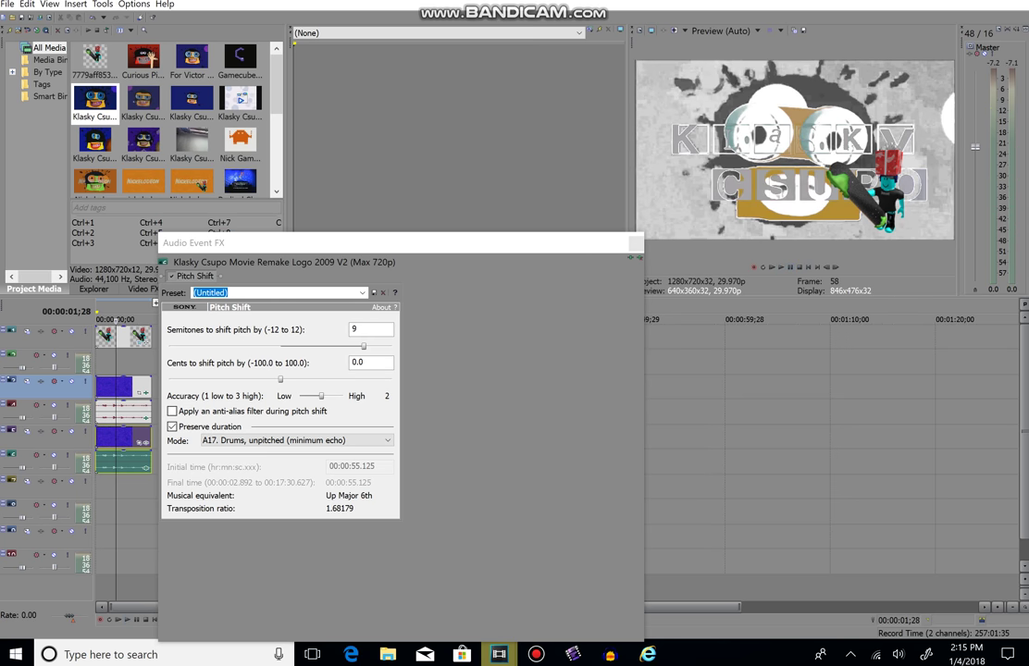
click(636, 244)
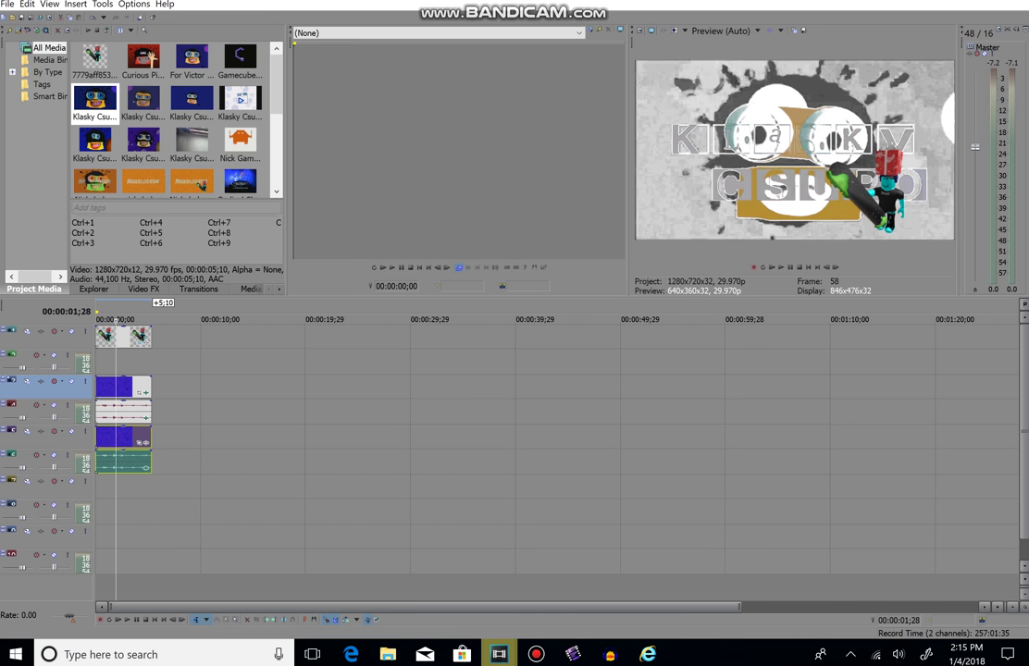
key(Home)
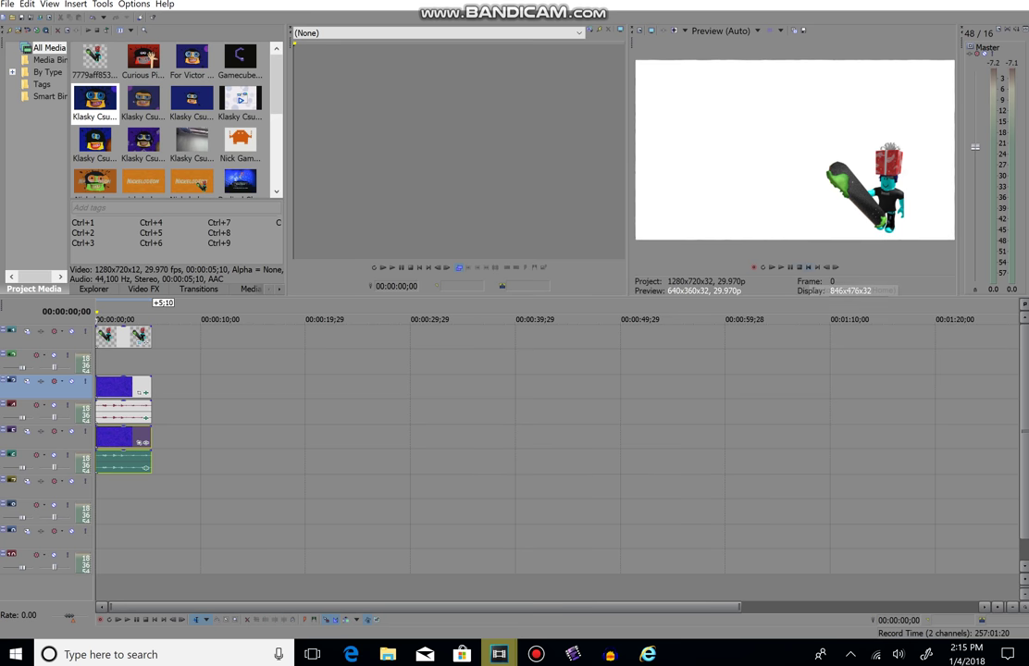
key(space)
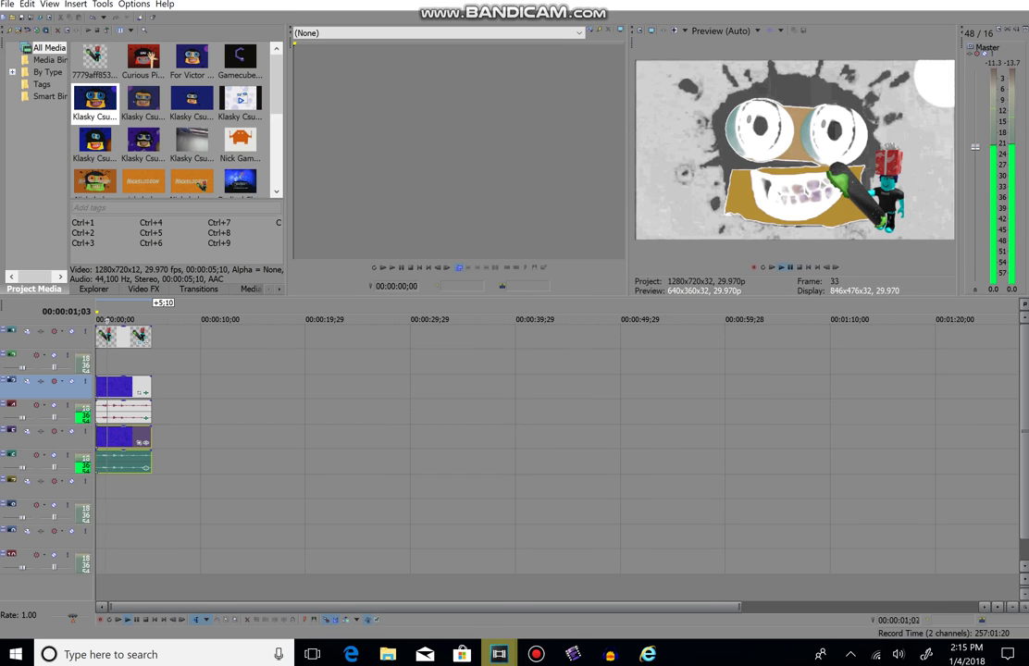
key(Return)
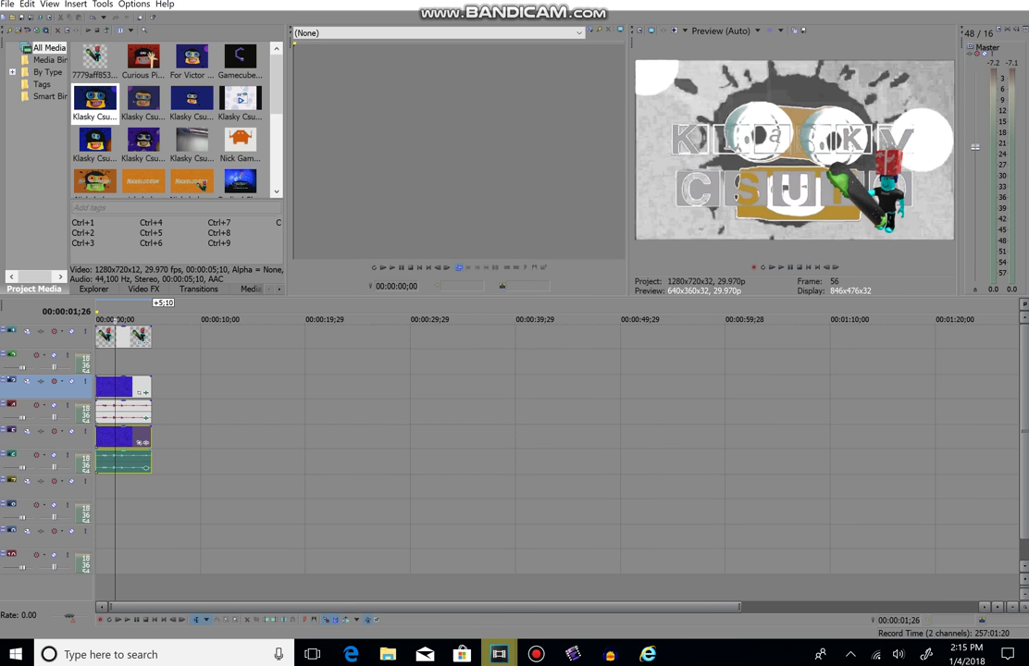
Set the second copy's Pitch Shift to 7 semitones and play back the layered audio
click(145, 469)
drag(364, 346, 345, 346)
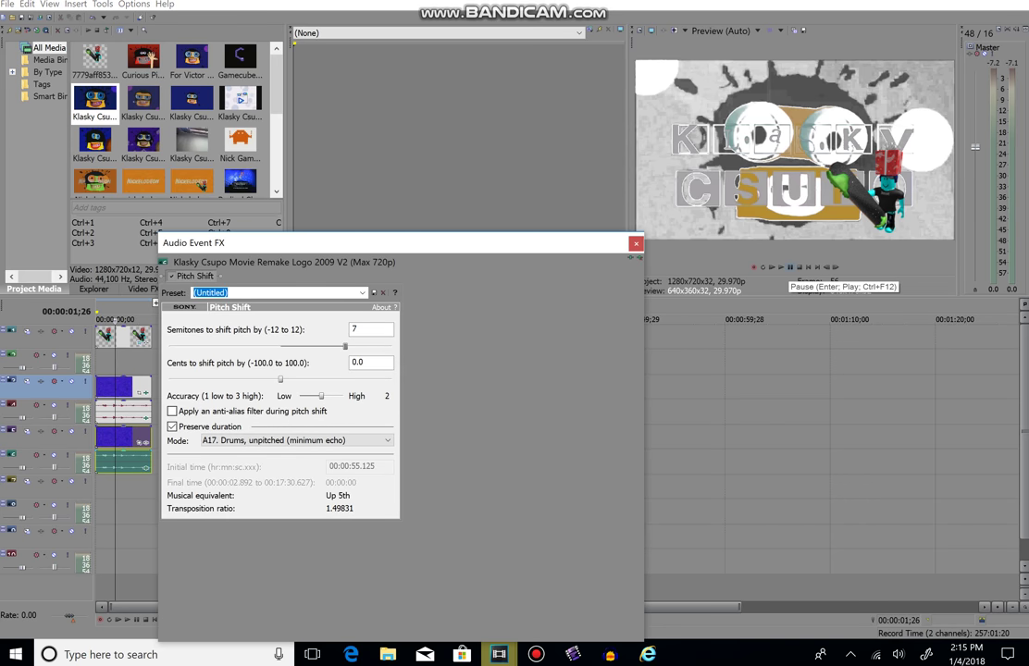
key(space)
key(Return)
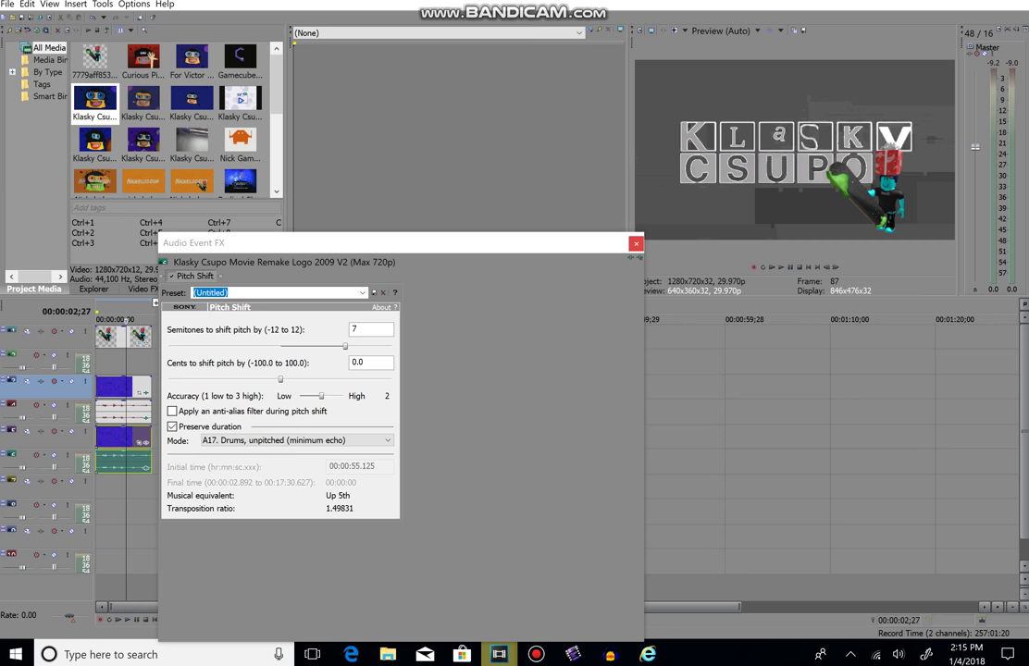
click(636, 243)
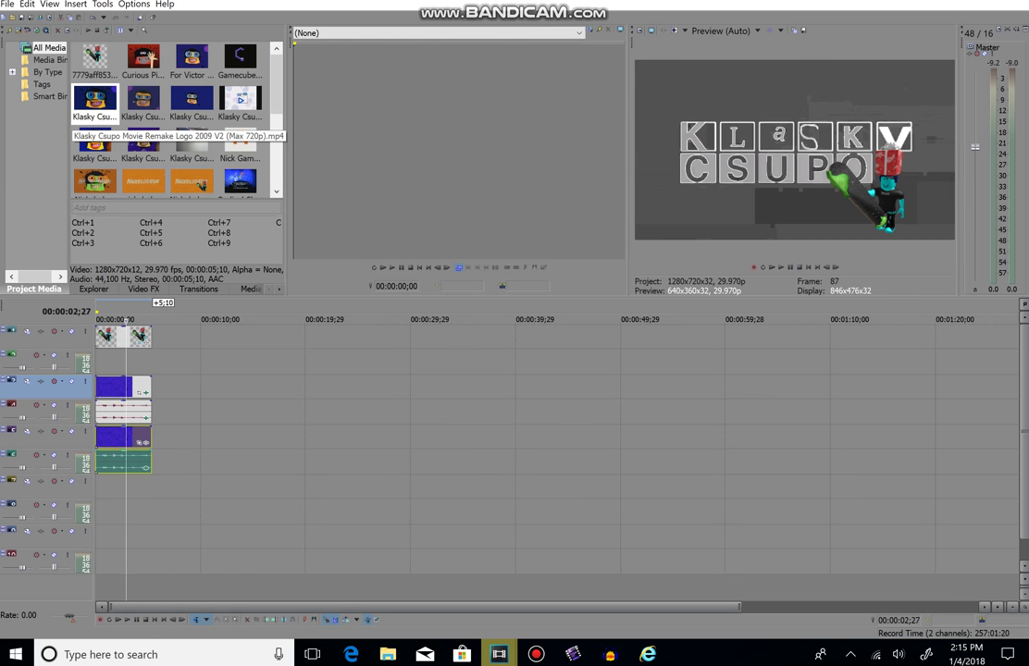
Place a third copy of the Klasky Csupo clip at the start of the next empty tracks and add Pitch Shift to its audio
click(92, 104)
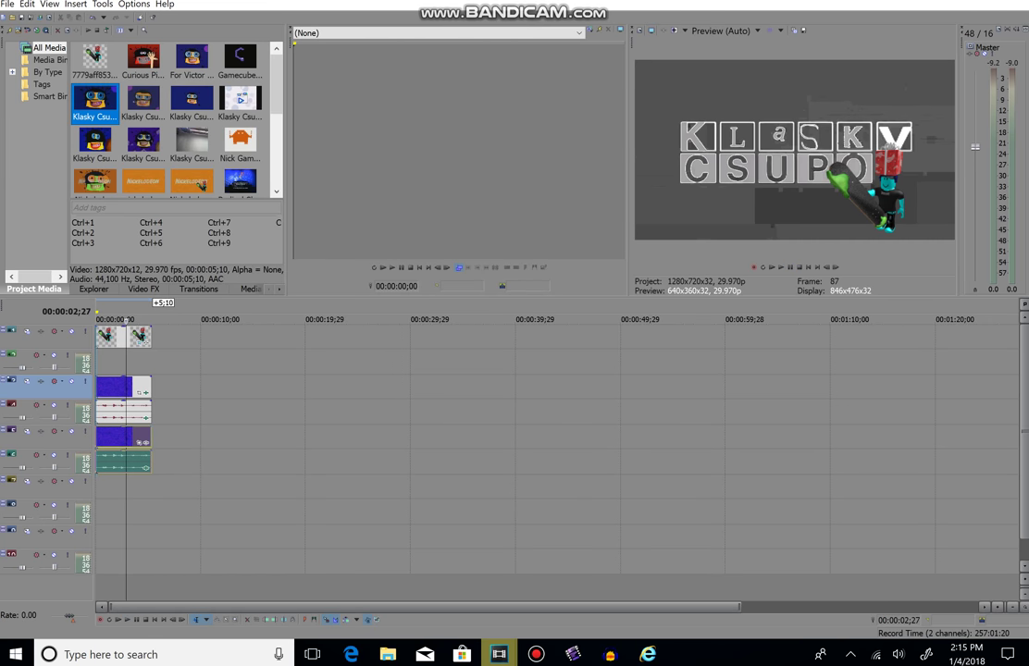
drag(93, 103, 98, 487)
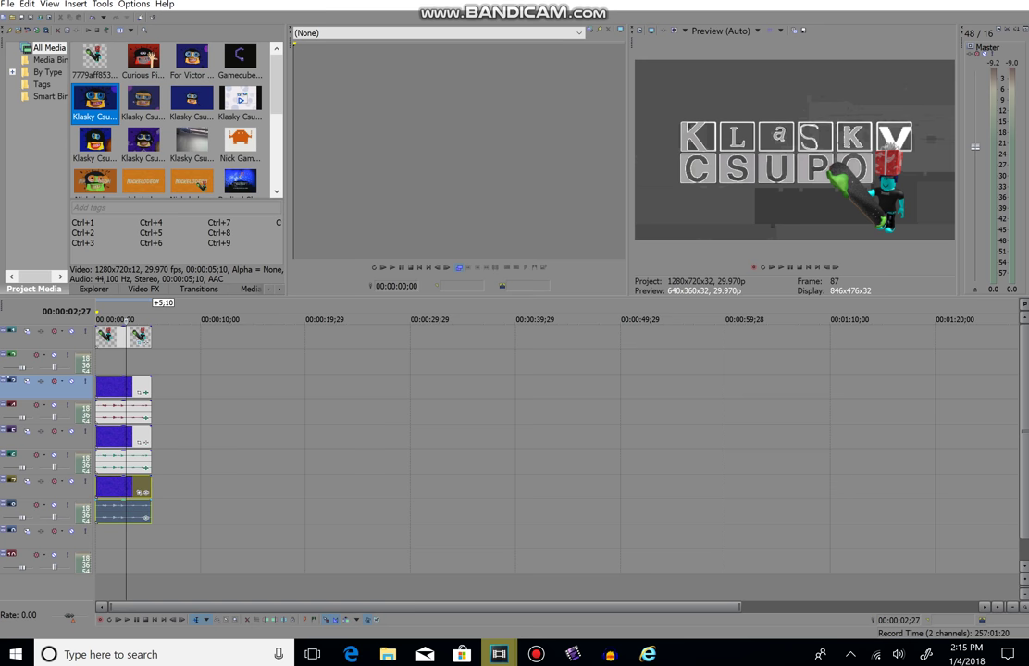
click(147, 518)
double_click(454, 205)
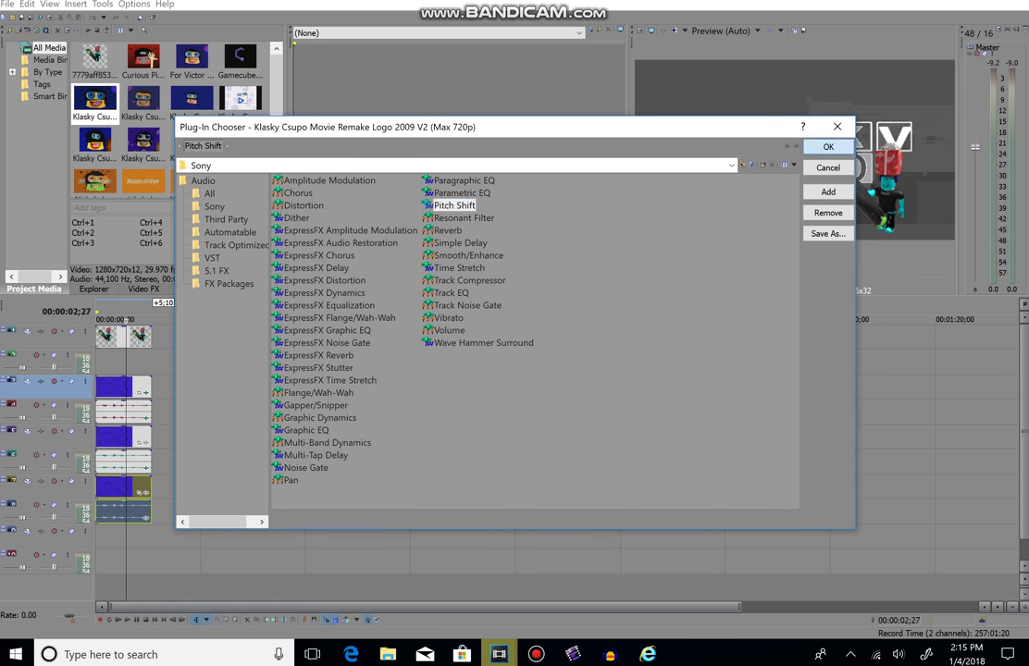
click(828, 148)
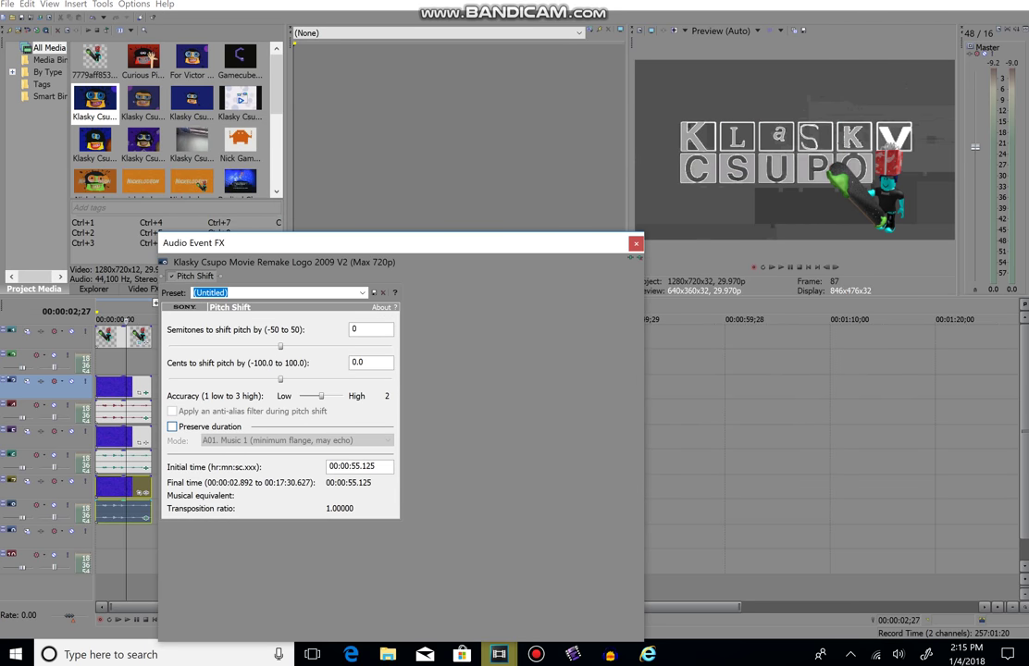
Set the third copy's Pitch Shift to preserve duration, 10 semitones, and mode A17 Drums, unpitched (minimum echo), previewing the mix
click(172, 427)
drag(280, 347, 373, 346)
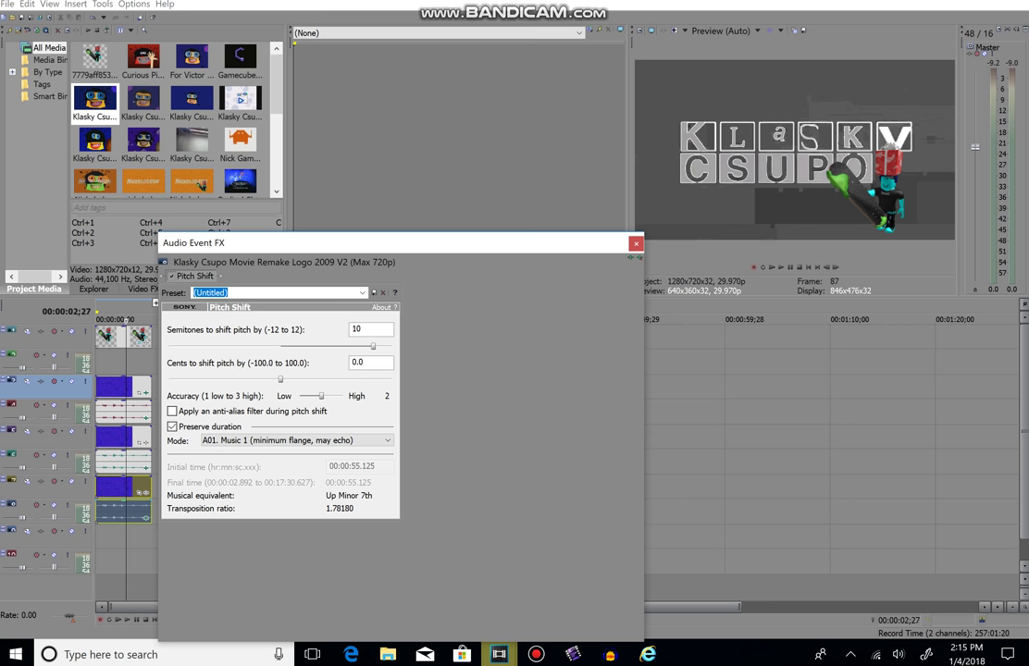
key(space)
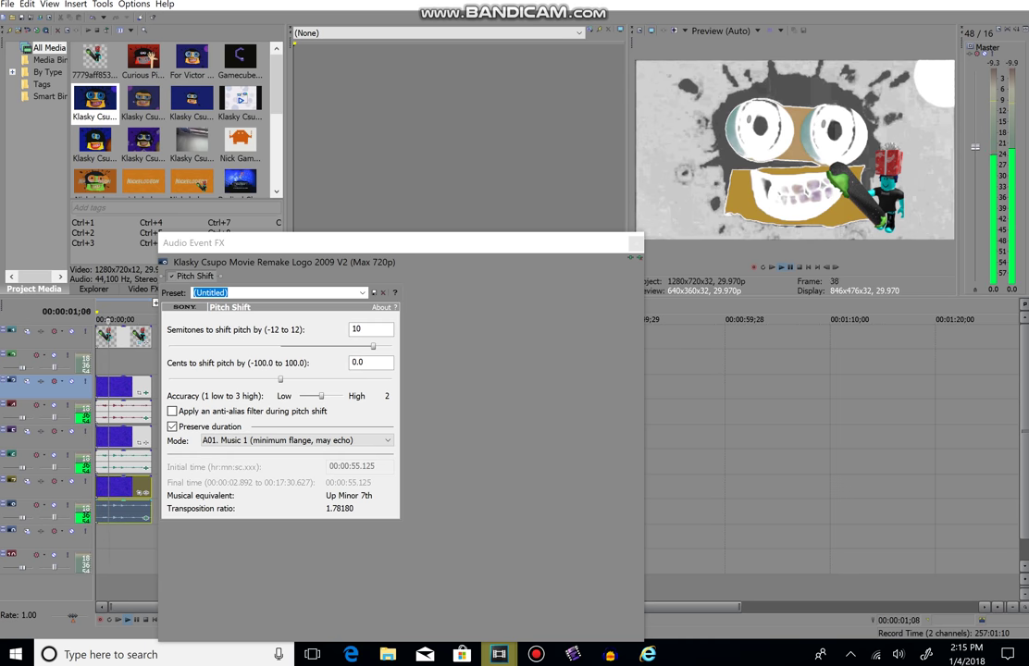
click(297, 441)
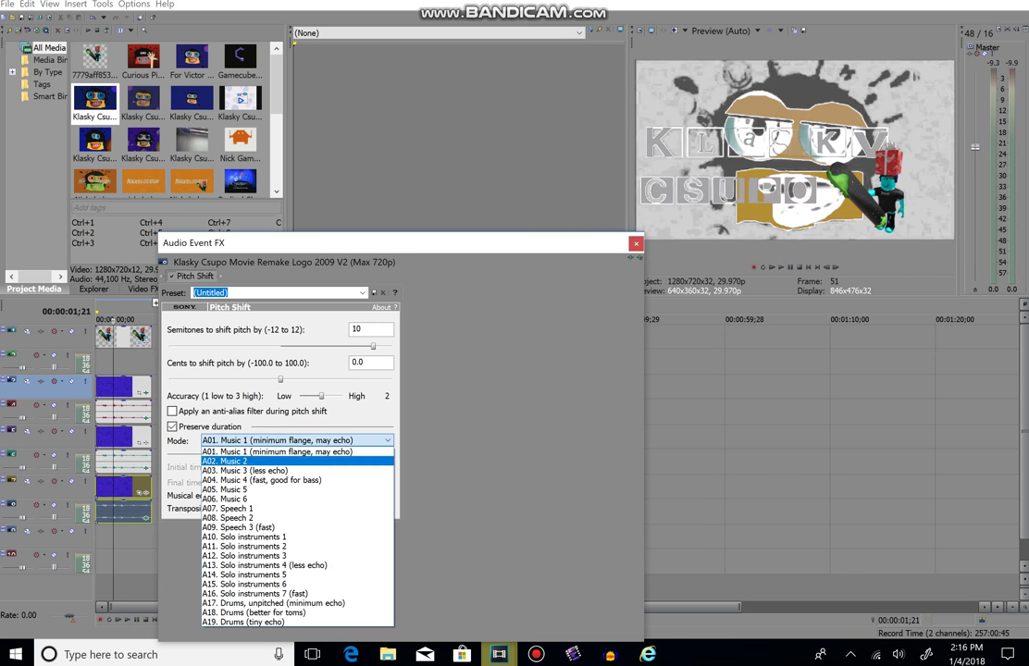
click(273, 604)
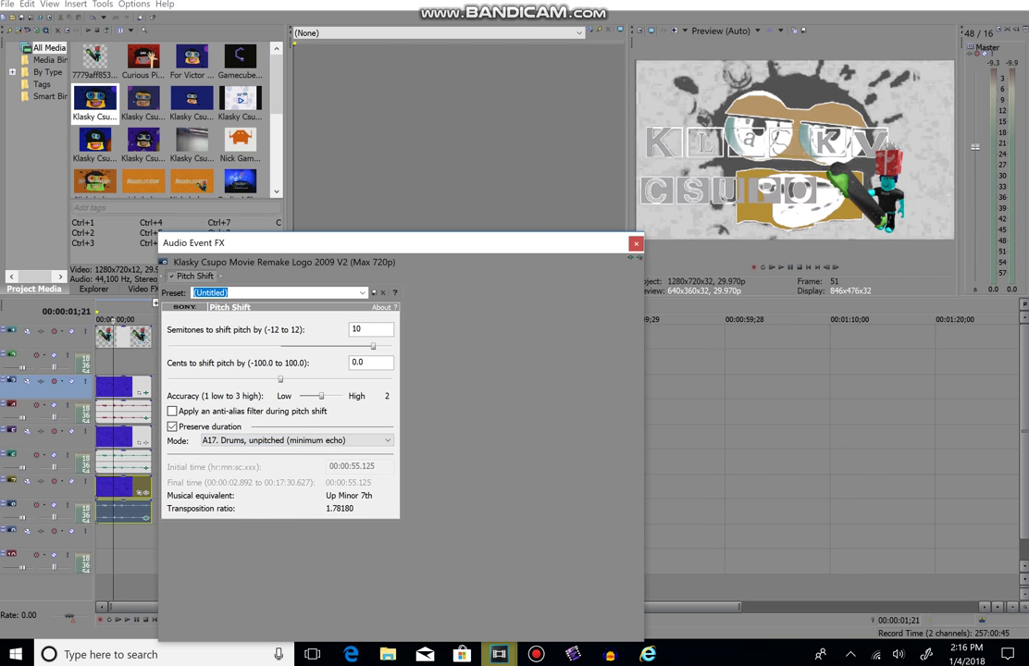
click(636, 244)
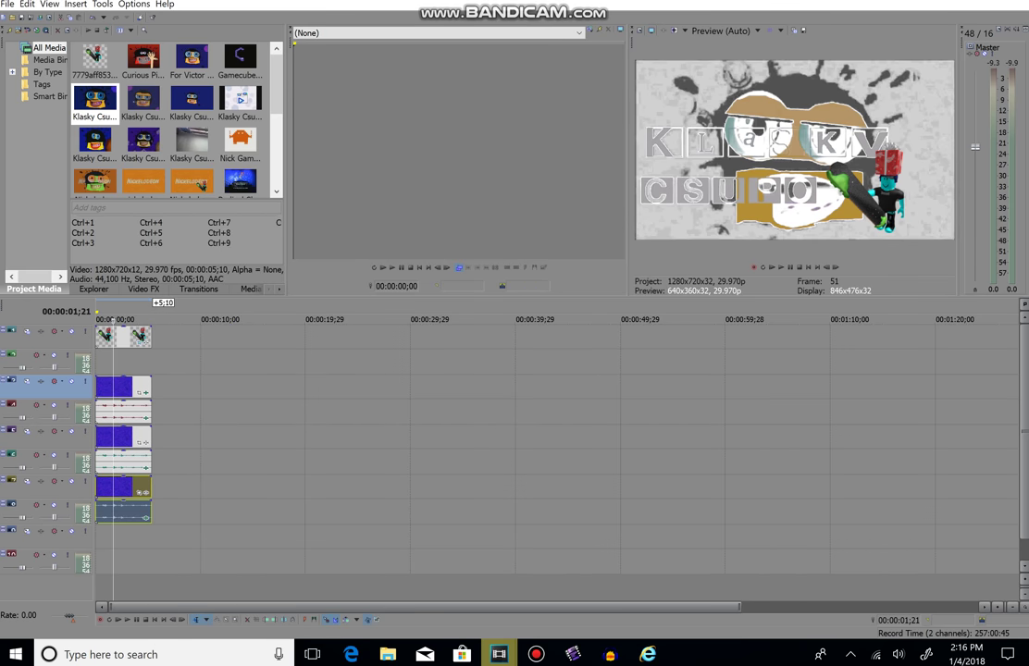
Widen the overlay character image's Pan/Crop frame to a width of about 641.2 and play the project from the start
click(140, 343)
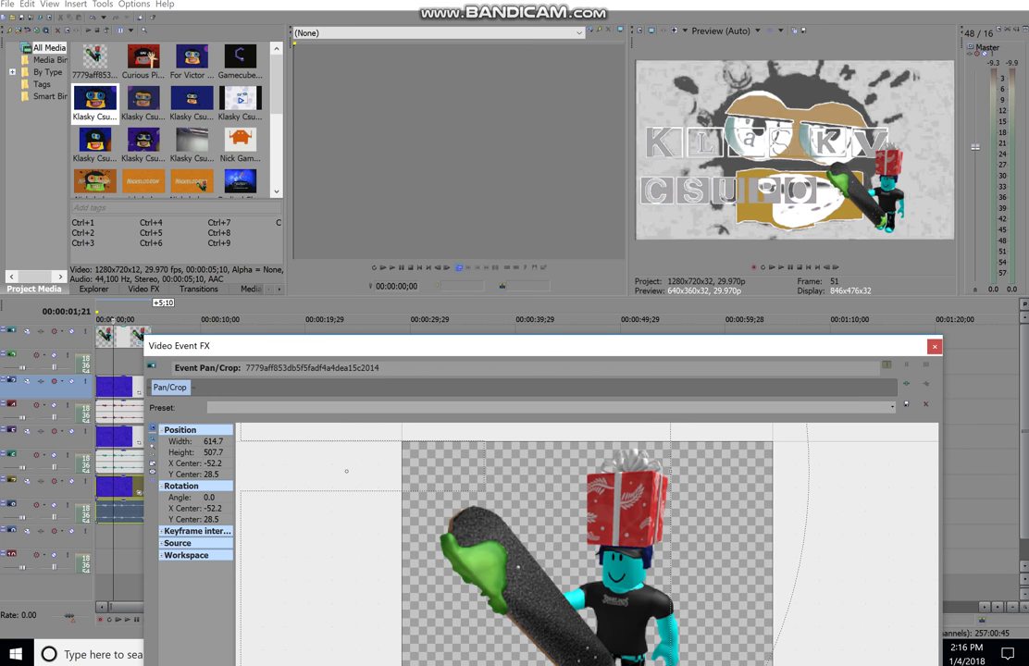
drag(670, 471, 699, 471)
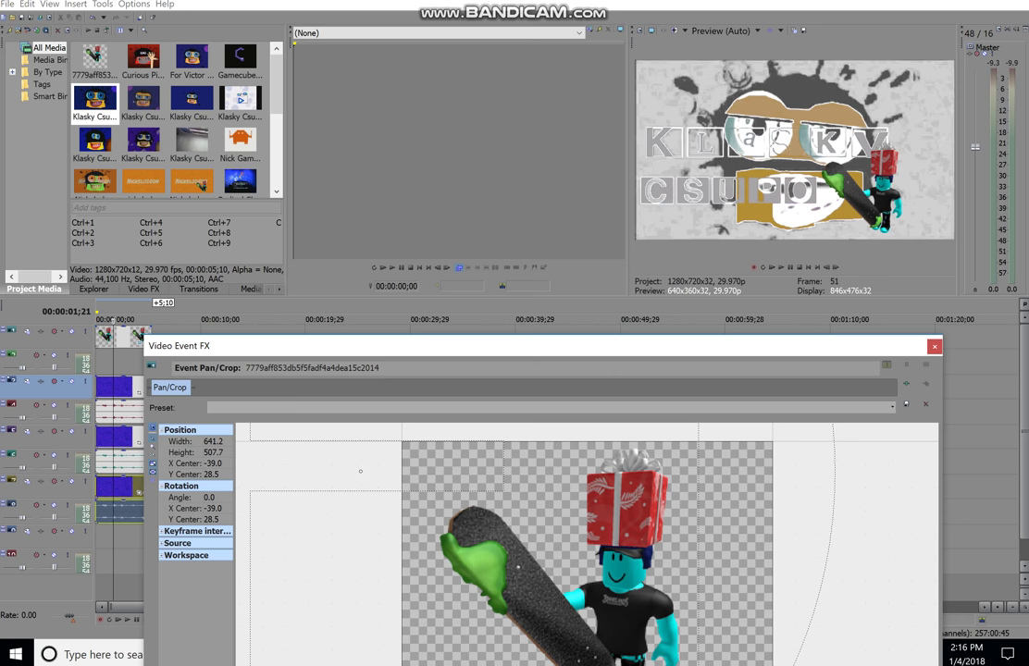
click(934, 348)
click(808, 267)
key(space)
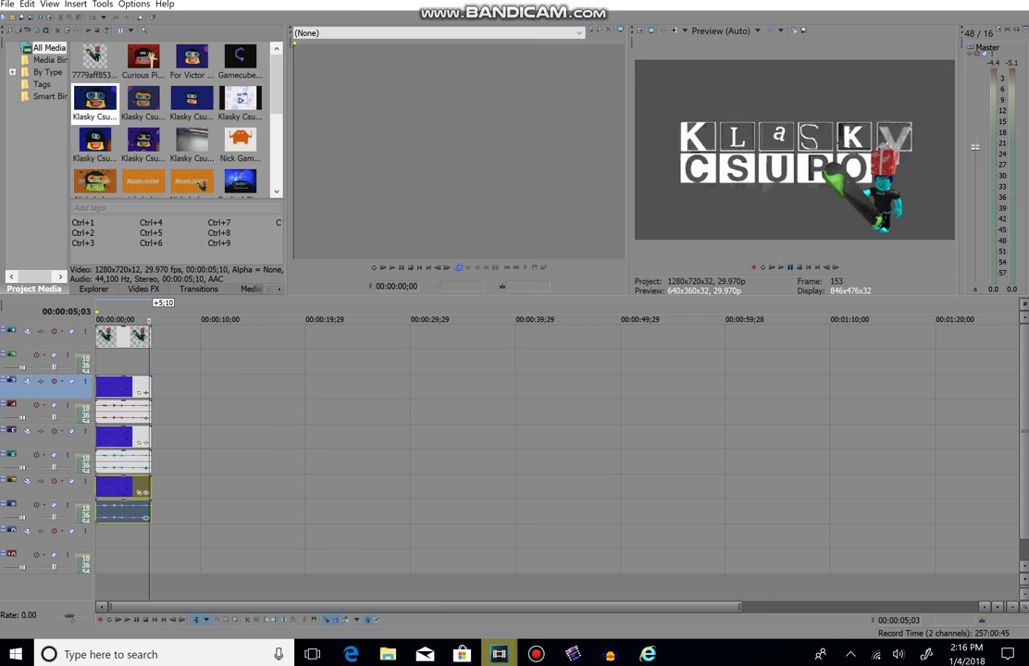
click(112, 437)
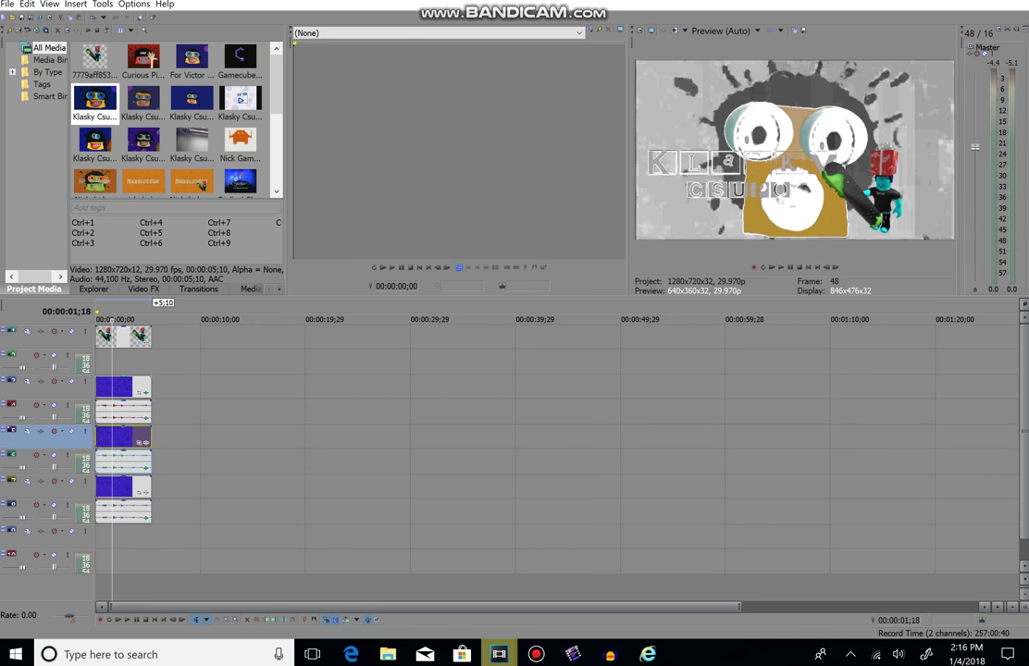
Render the project with the 8 Mbps HD 1080-30p Windows Media Video template as Klasky Csupo Remake Snow Major
key(alt)
key(f)
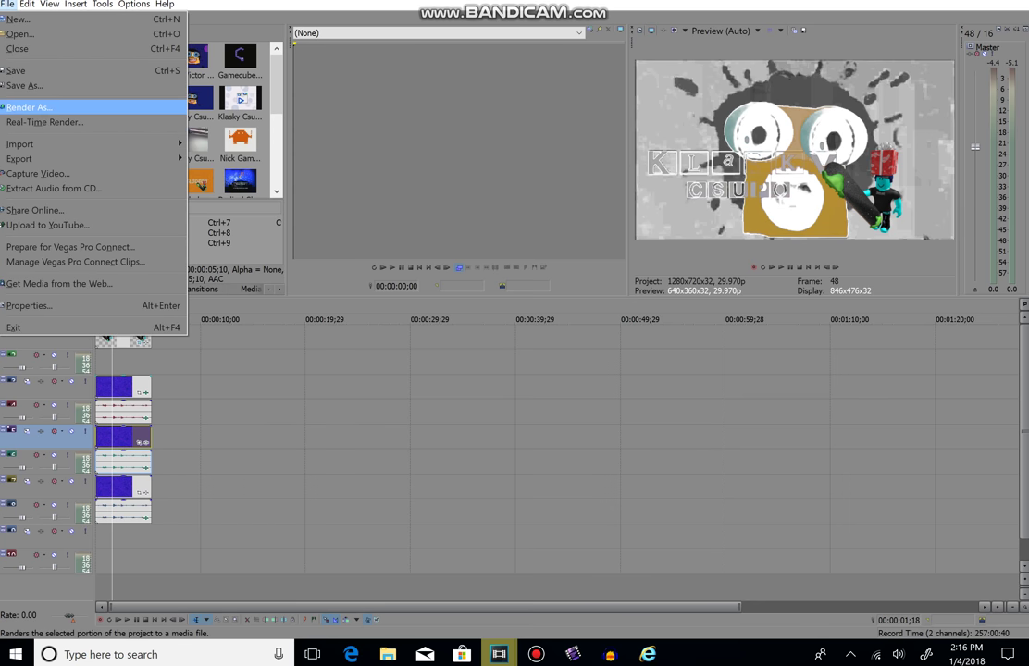
click(28, 108)
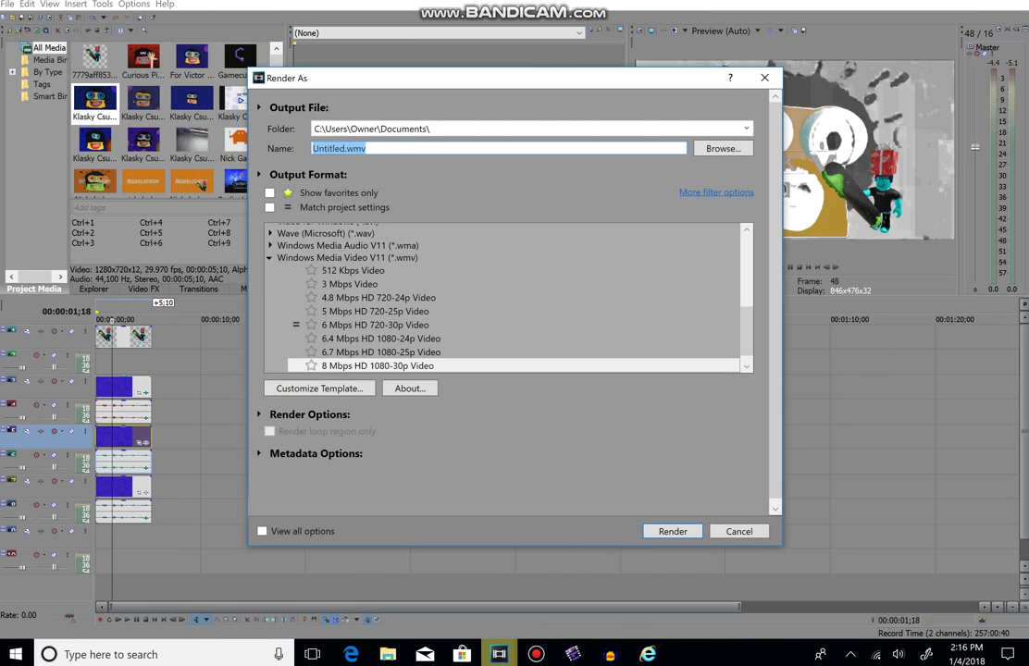
text(Klasky Csupo R)
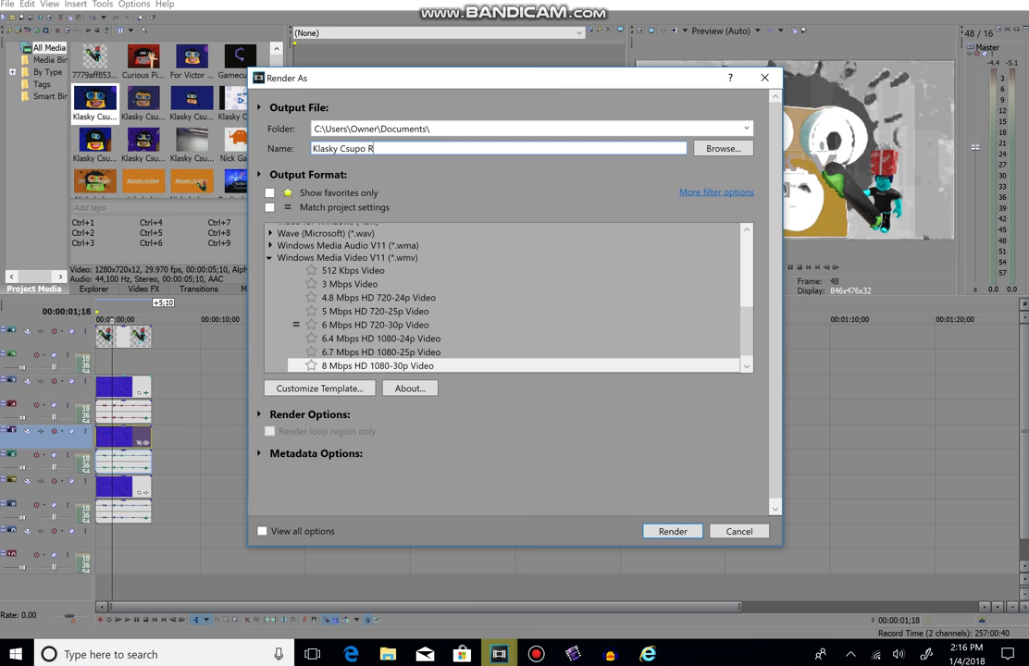
text(emake Snow Major)
key(Return)
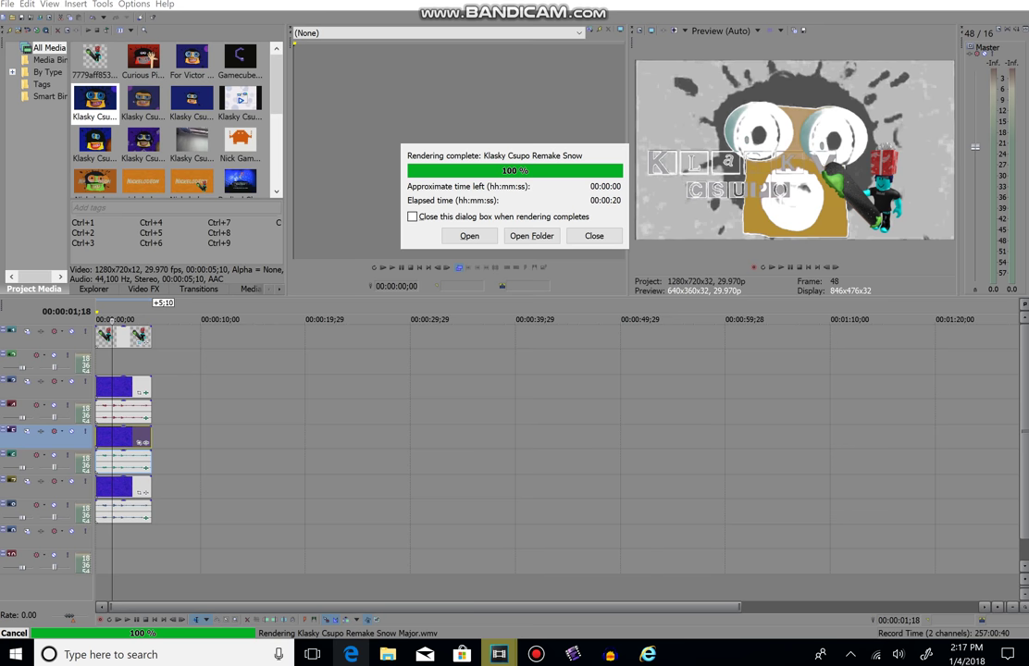
Switch to Microsoft Edge and open keepvid.com/pop-up
click(351, 655)
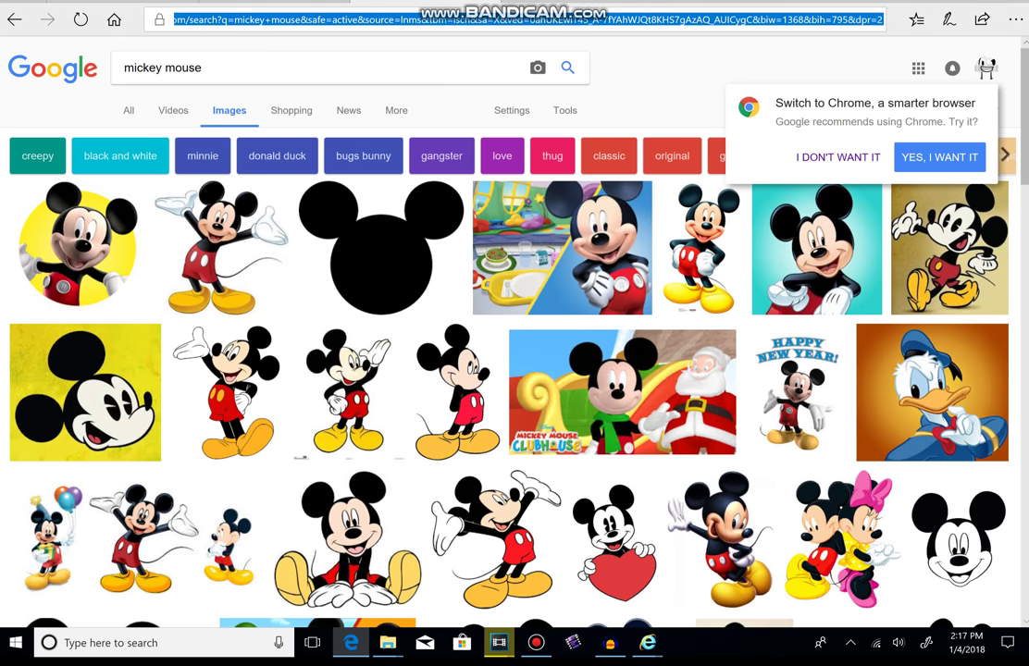
text(you)
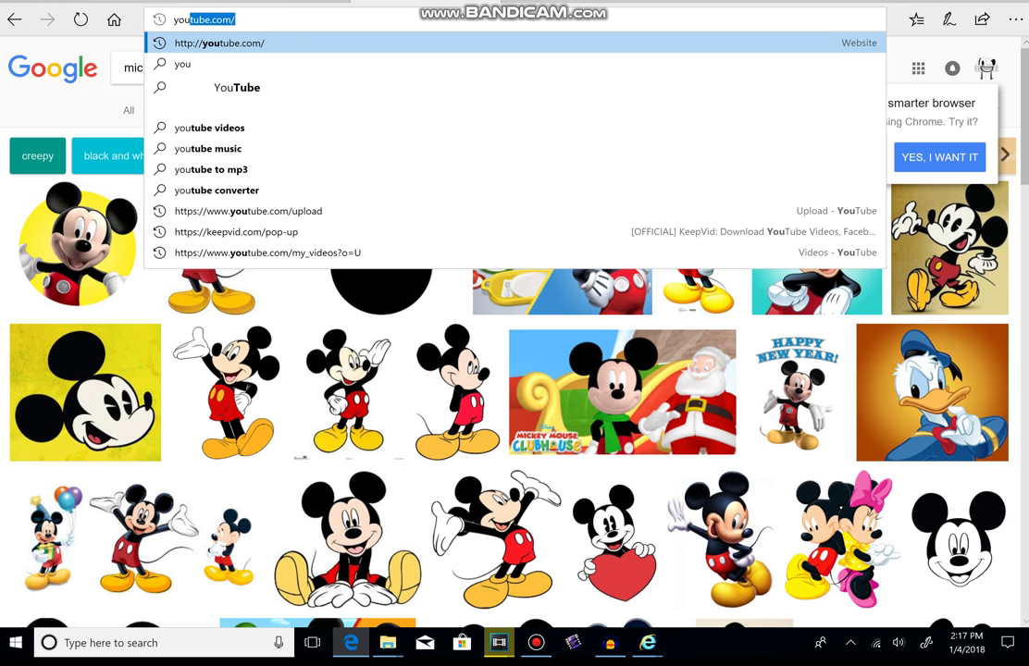
click(237, 232)
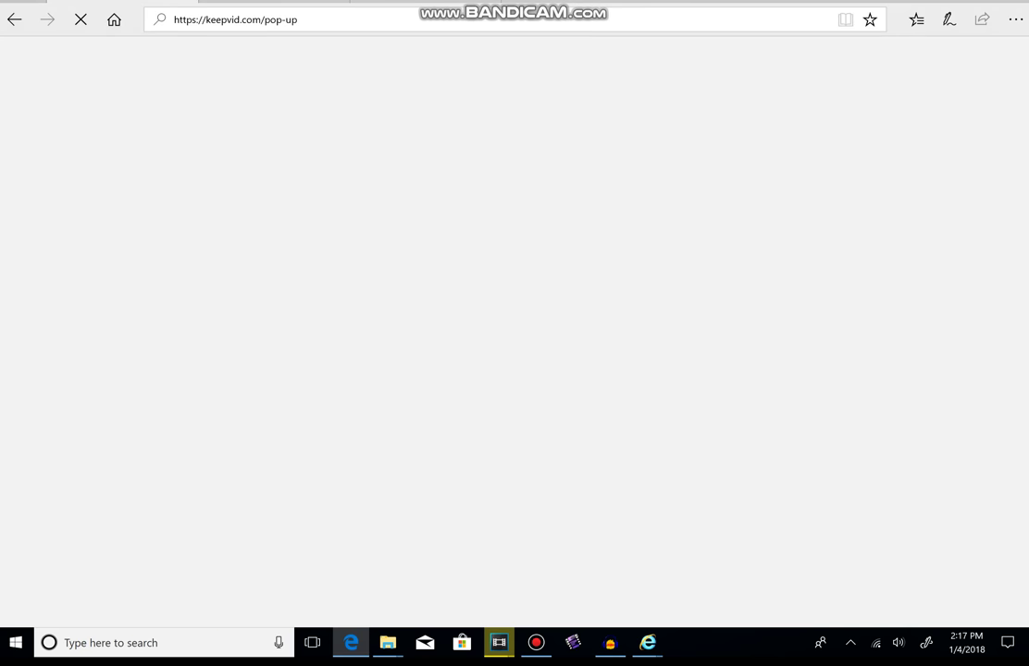